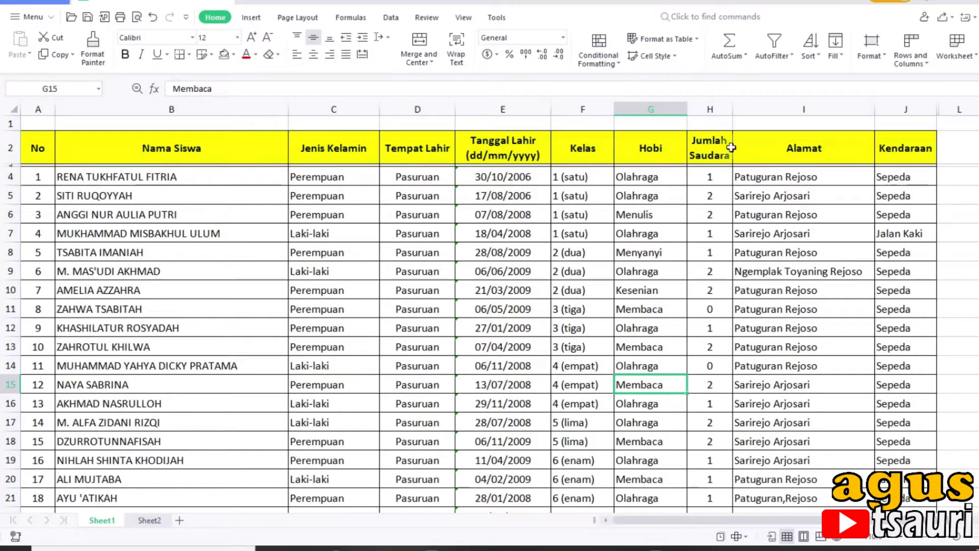
Step: Scroll through the Sheet1 student table, then switch to the IDENTITAS SISWA card on Sheet2
{"action": "scroll", "coordinate": [678, 255], "scroll_direction": "down", "scroll_amount": 1}
{"action": "scroll", "coordinate": [306, 351], "scroll_direction": "down", "scroll_amount": 3}
{"action": "scroll", "coordinate": [305, 352], "scroll_direction": "up", "scroll_amount": 4}
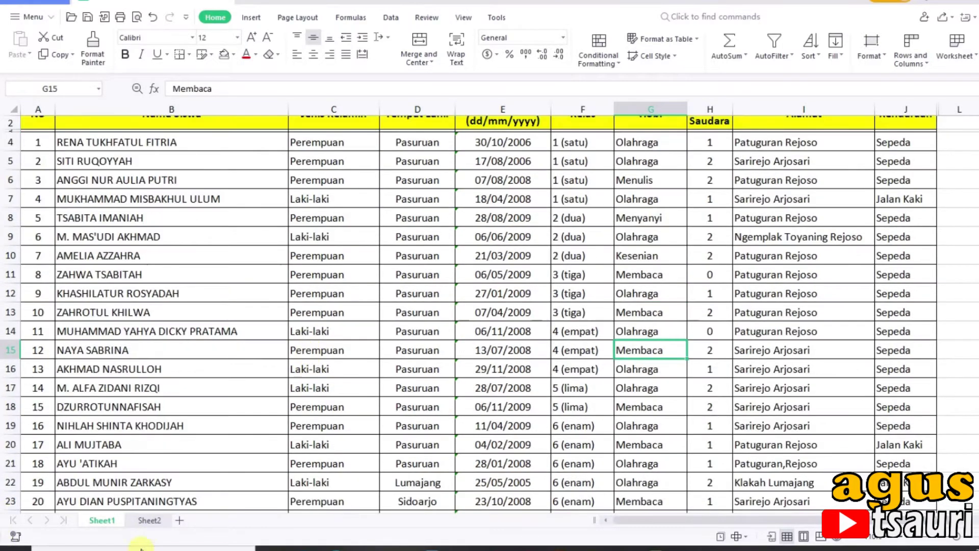
{"action": "left_click", "coordinate": [148, 520]}
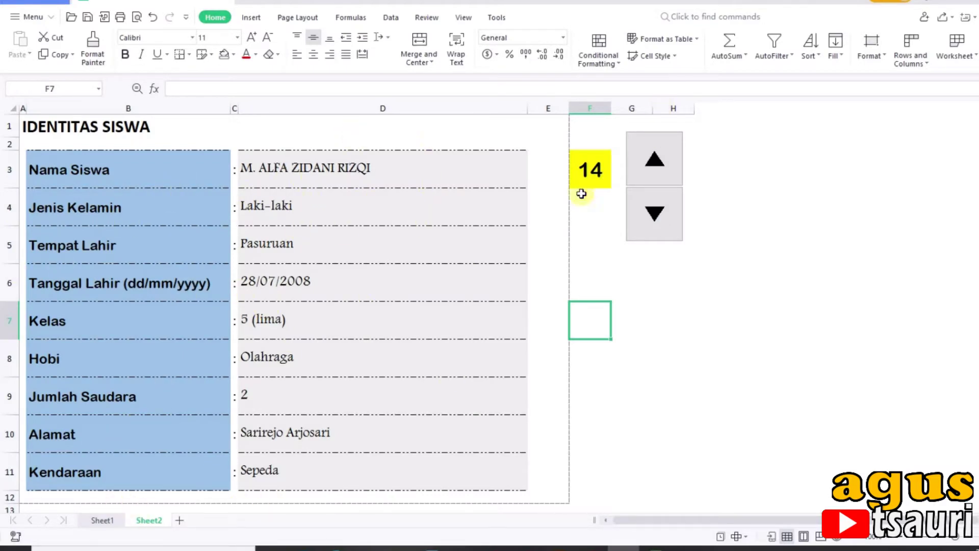
Step: Enter key numbers 1, 2, 3 and 4 in turn in F3, watching the VLOOKUP fields update
{"action": "left_click", "coordinate": [586, 168]}
{"action": "type", "text": "1"}
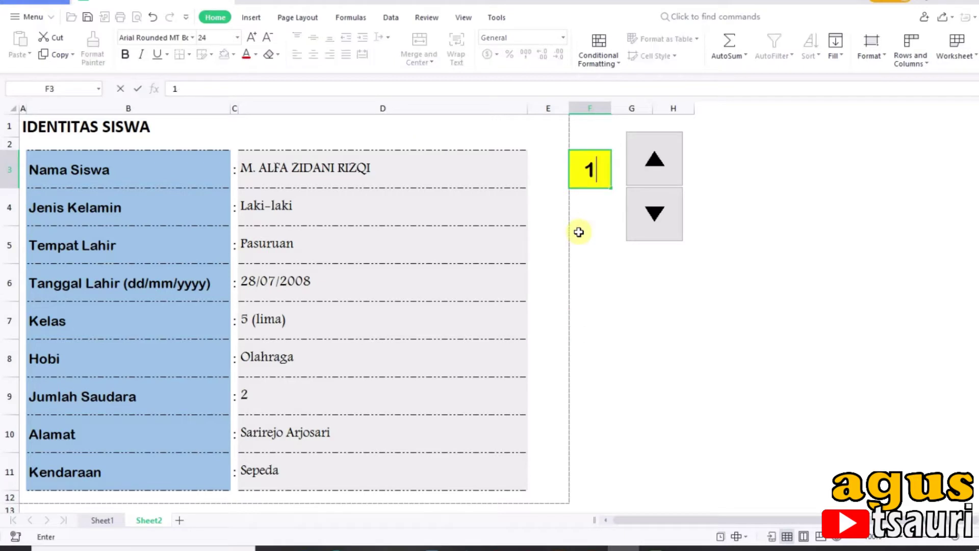
{"action": "key", "text": "Return"}
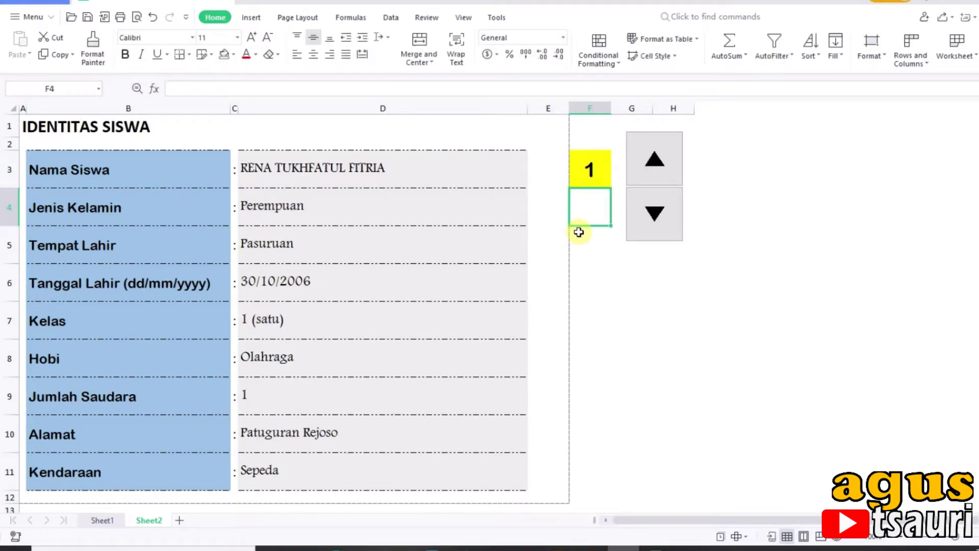
{"action": "key", "text": "Up"}
{"action": "type", "text": "2"}
{"action": "key", "text": "Return"}
{"action": "key", "text": "Up"}
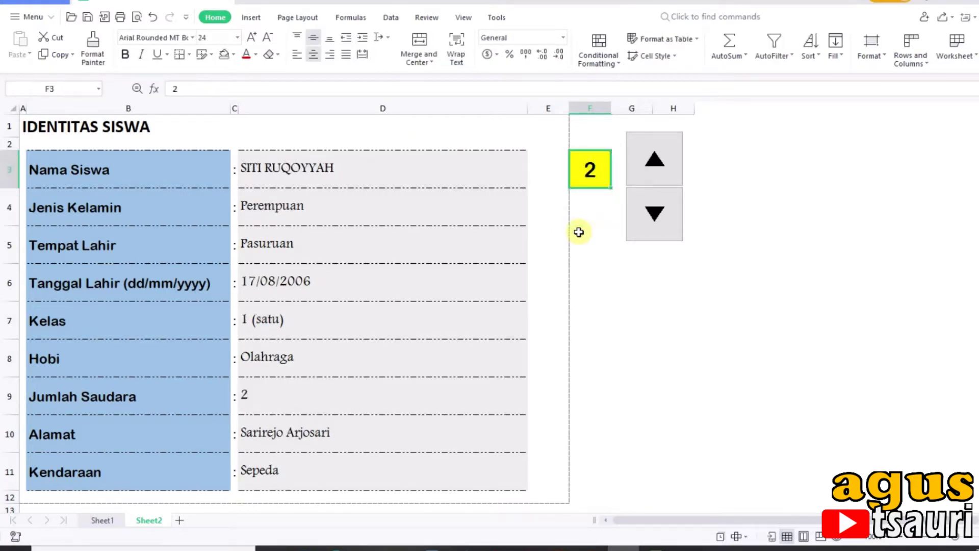
{"action": "type", "text": "3"}
{"action": "key", "text": "Return"}
{"action": "key", "text": "Up"}
{"action": "type", "text": "4"}
{"action": "key", "text": "Return"}
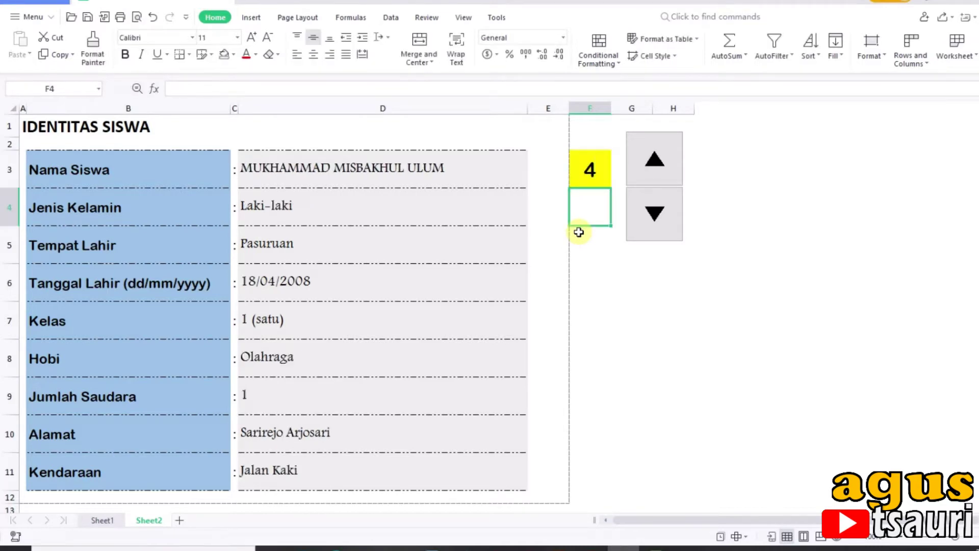
Step: Set the key number in F3 to 6
{"action": "left_click", "coordinate": [585, 173]}
{"action": "type", "text": "6"}
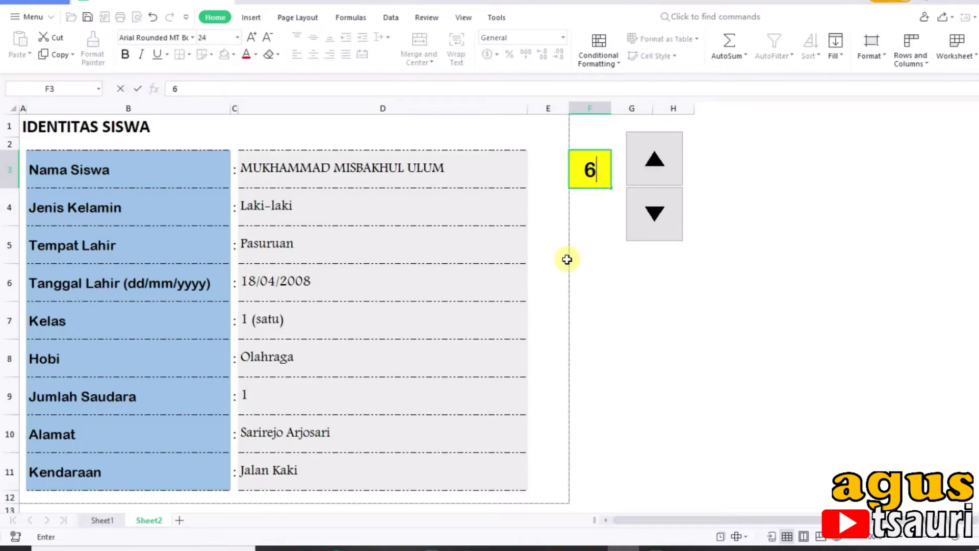
{"action": "key", "text": "Return"}
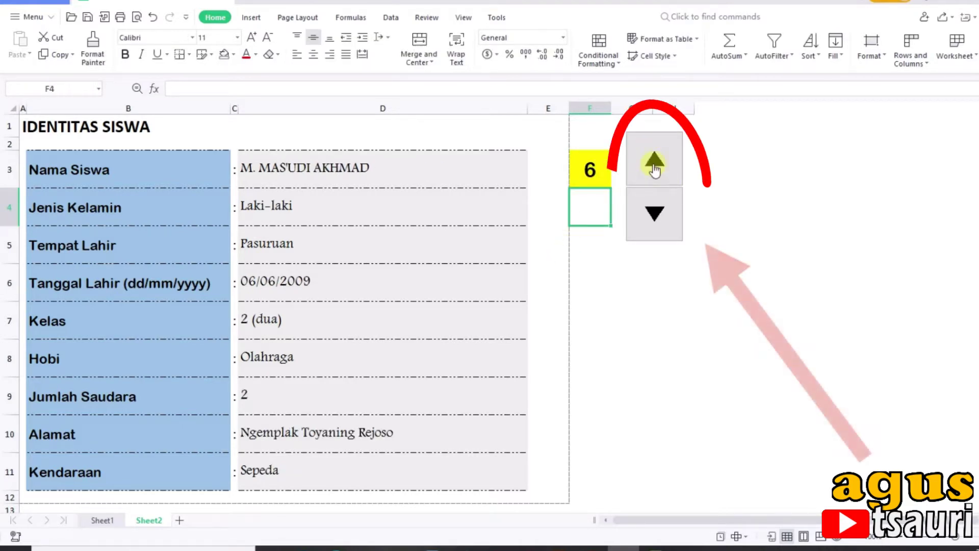
Step: Spin the key number through 8, 4 and 10 with the spinner, settling on 7
{"action": "left_click", "coordinate": [655, 168]}
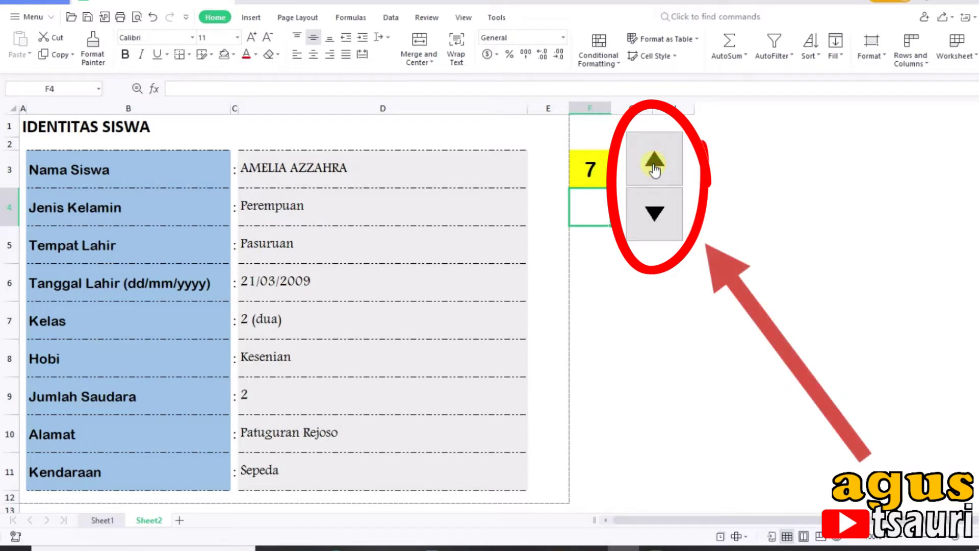
{"action": "left_click", "coordinate": [655, 168]}
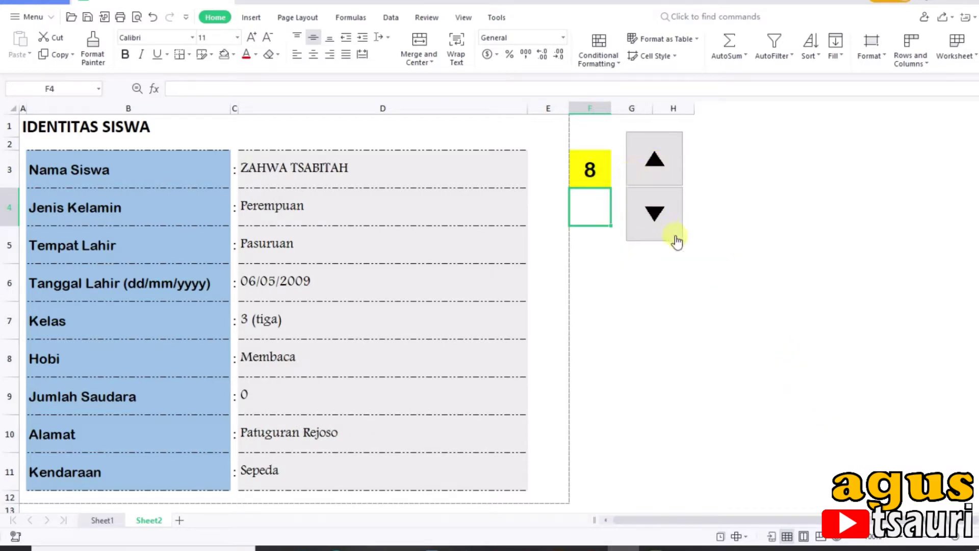
{"action": "left_click", "coordinate": [654, 212]}
{"action": "left_click", "coordinate": [655, 211]}
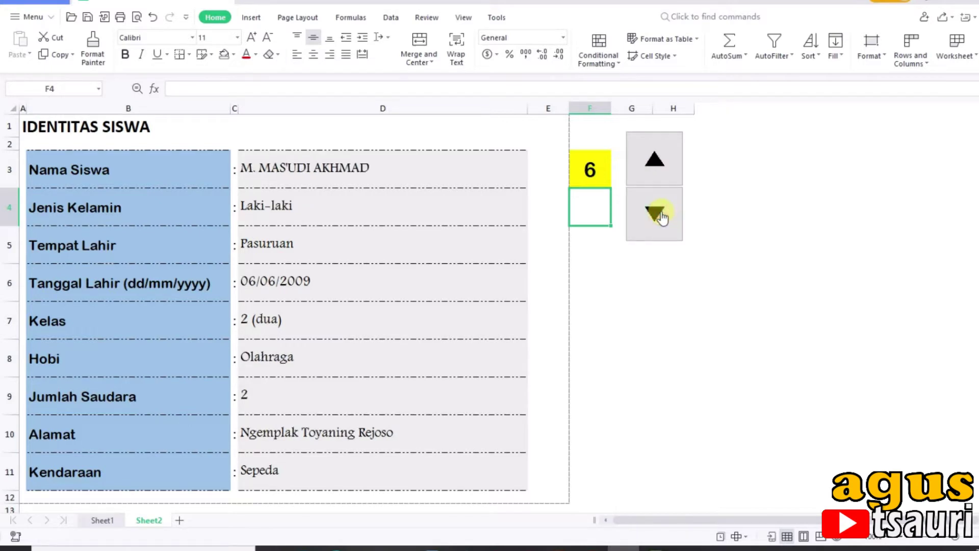
{"action": "left_click", "coordinate": [660, 215]}
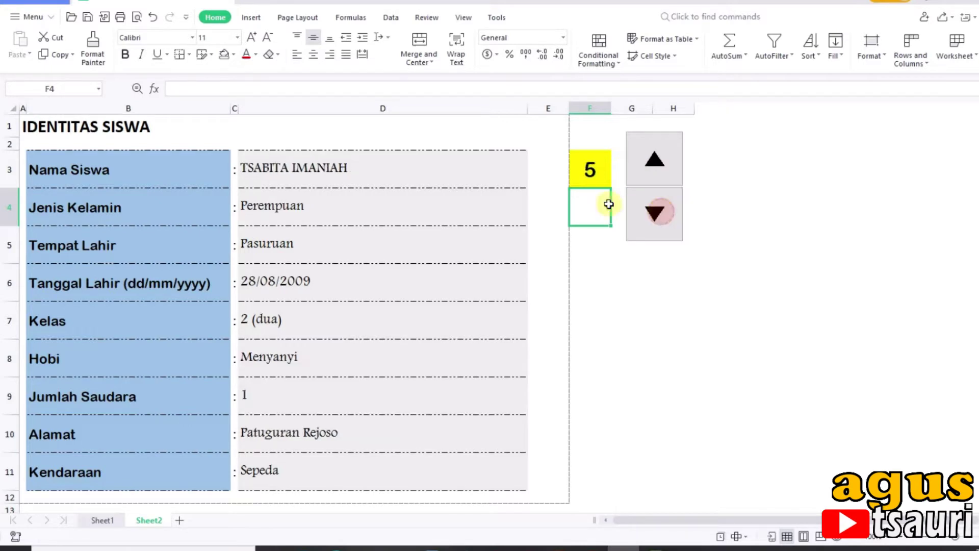
{"action": "left_click", "coordinate": [655, 211]}
{"action": "left_click", "coordinate": [655, 161]}
{"action": "left_click", "coordinate": [655, 161]}
{"action": "left_click", "coordinate": [656, 161]}
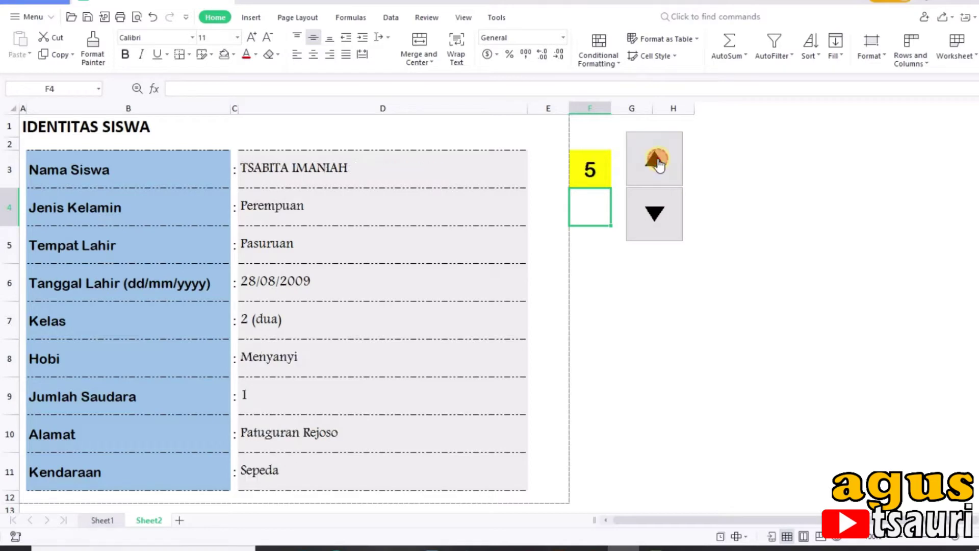
{"action": "left_click", "coordinate": [655, 160]}
{"action": "left_click", "coordinate": [657, 162]}
{"action": "left_click", "coordinate": [657, 163]}
{"action": "left_click", "coordinate": [655, 211]}
{"action": "left_click", "coordinate": [654, 210]}
{"action": "left_click", "coordinate": [654, 211]}
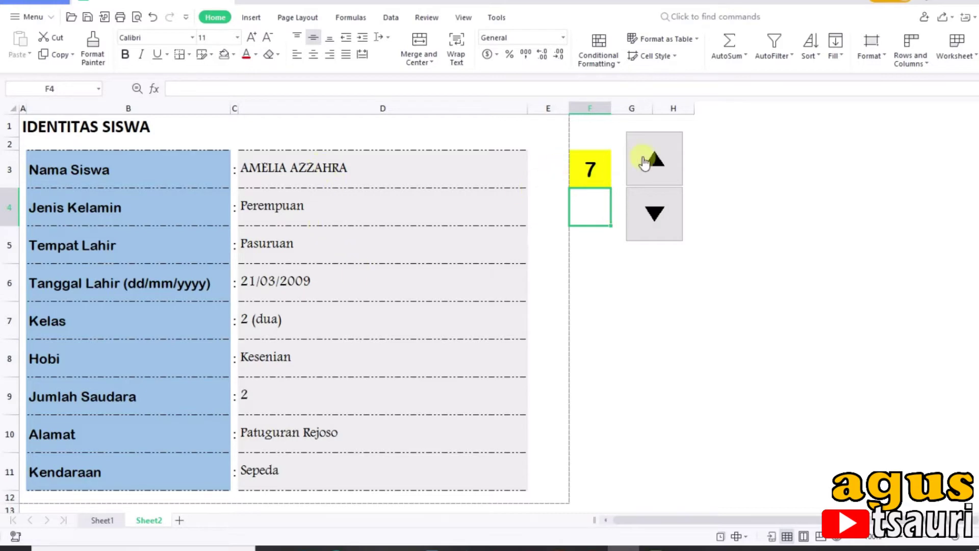
{"action": "left_click", "coordinate": [571, 246]}
{"action": "left_click", "coordinate": [634, 346]}
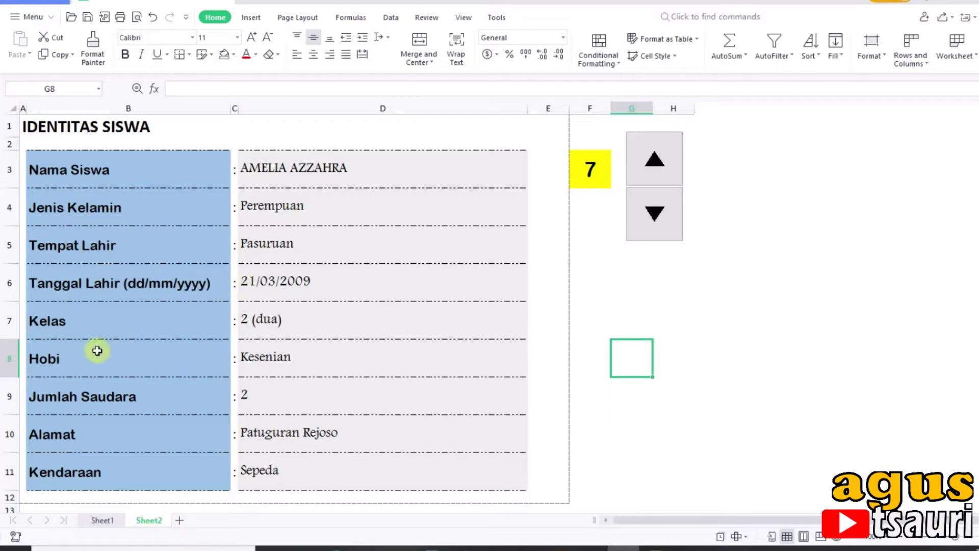
{"action": "left_click", "coordinate": [179, 519]}
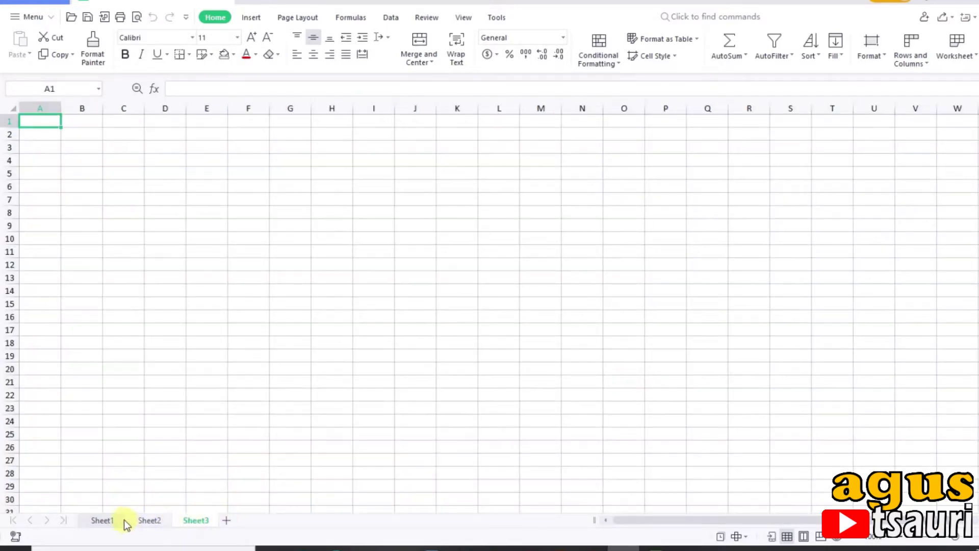
Step: Type the title IDENTITAS SISWA into A1 of the new Sheet3
{"action": "left_click", "coordinate": [105, 520]}
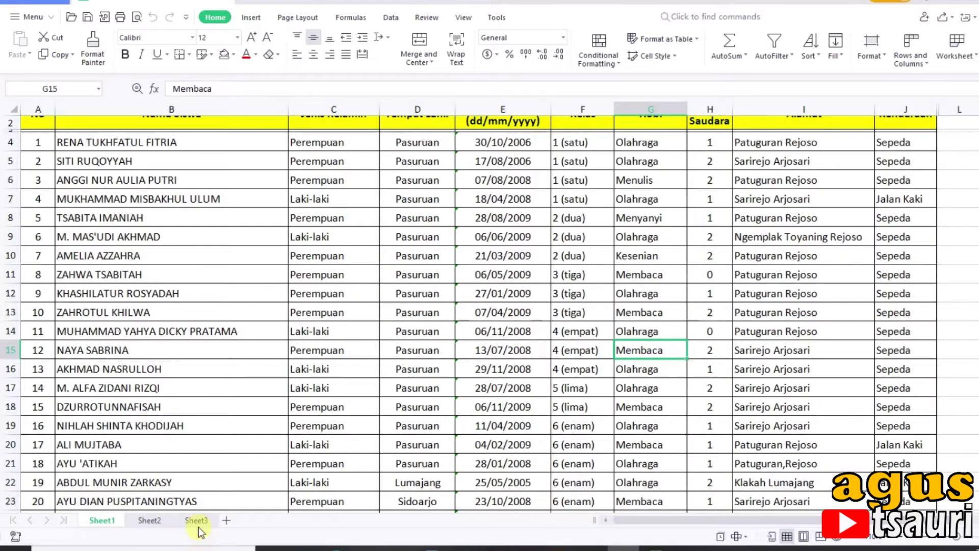
{"action": "left_click", "coordinate": [196, 520]}
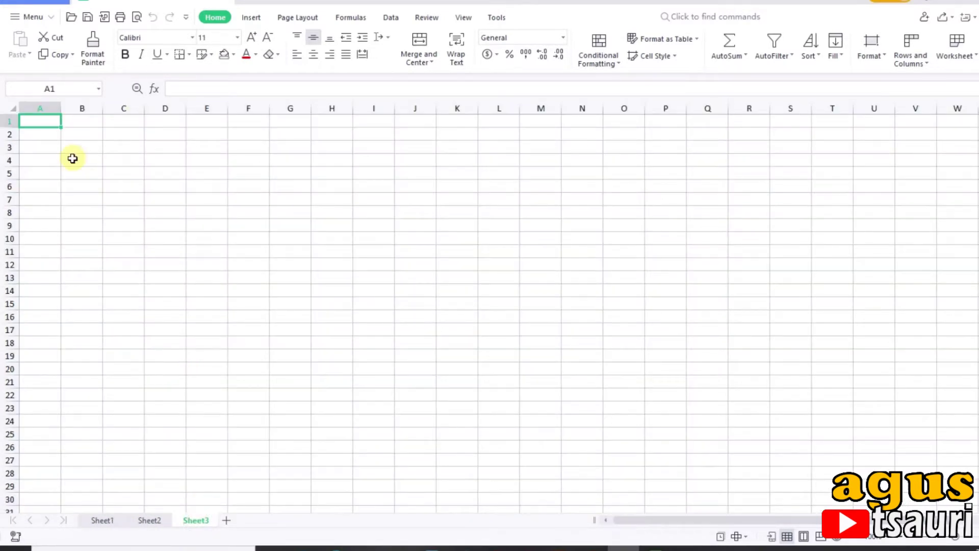
{"action": "type", "text": "IDENTITAS SISWA"}
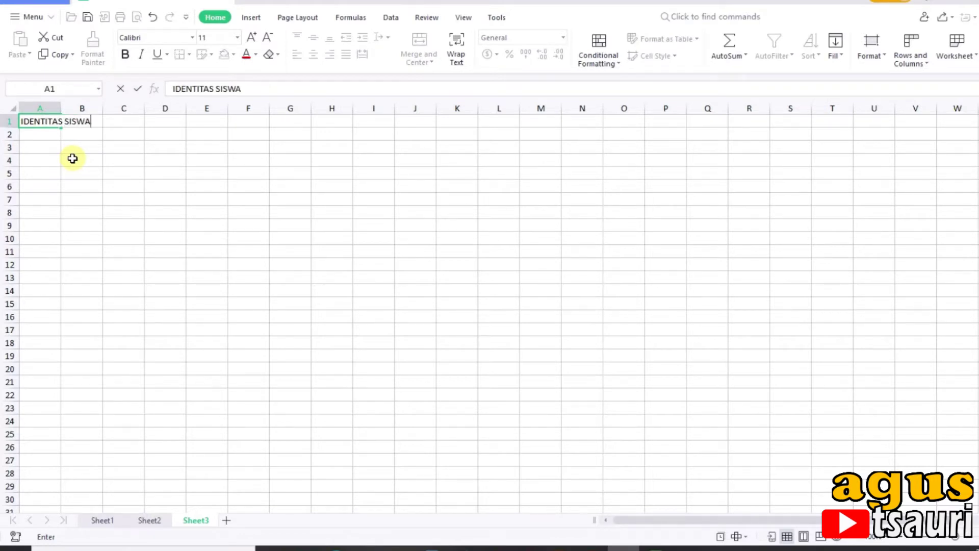
{"action": "key", "text": "Return"}
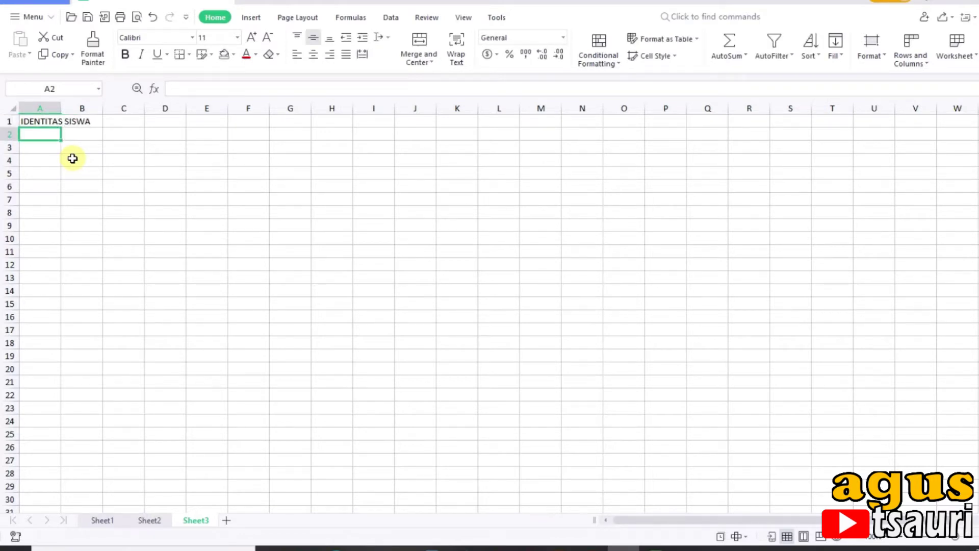
Step: Paste Sheet1's headings B2:J2 into A3 as values, transposed down the column
{"action": "left_click", "coordinate": [100, 521]}
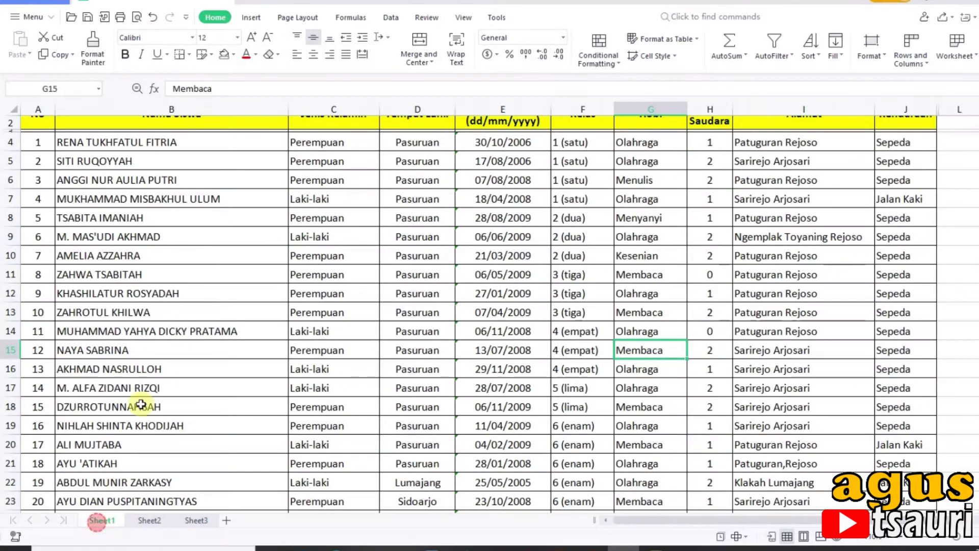
{"action": "left_click_drag", "start_coordinate": [127, 147], "coordinate": [906, 142]}
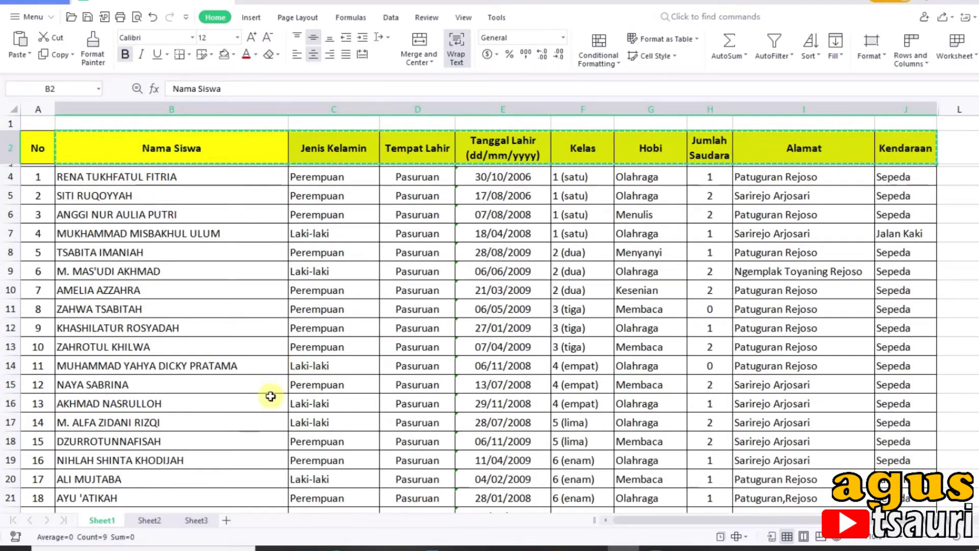
{"action": "left_click", "coordinate": [194, 520]}
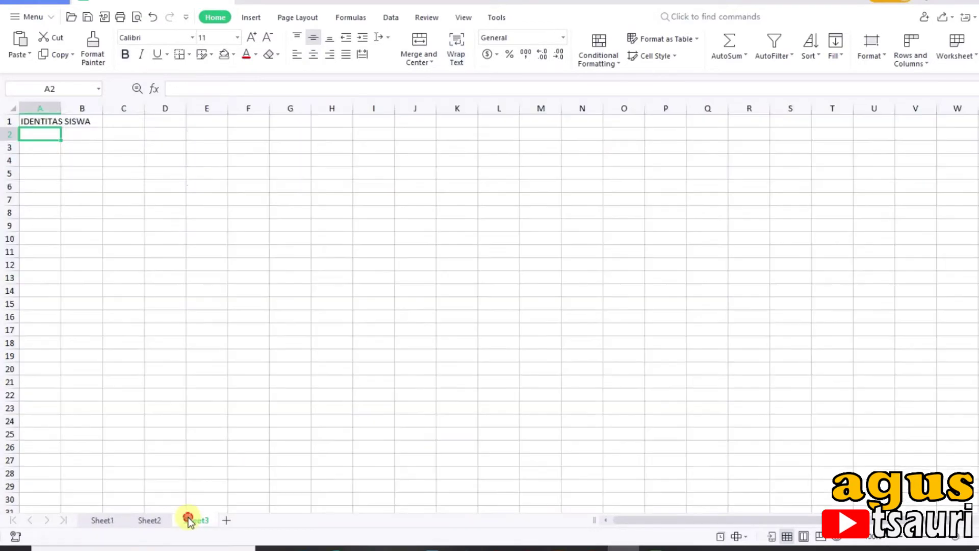
{"action": "left_click", "coordinate": [33, 147]}
{"action": "right_click", "coordinate": [35, 148]}
{"action": "left_click", "coordinate": [95, 212]}
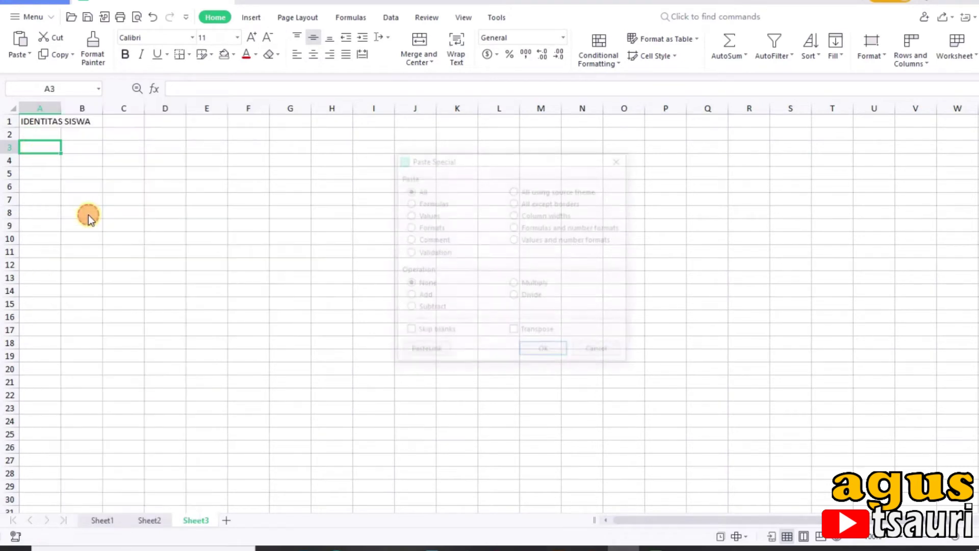
{"action": "left_click", "coordinate": [424, 214]}
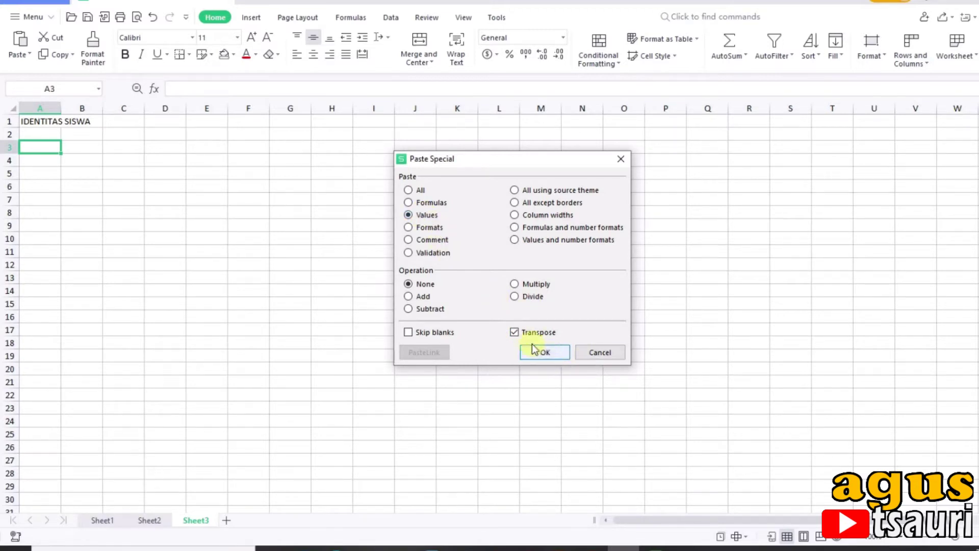
{"action": "left_click", "coordinate": [545, 352]}
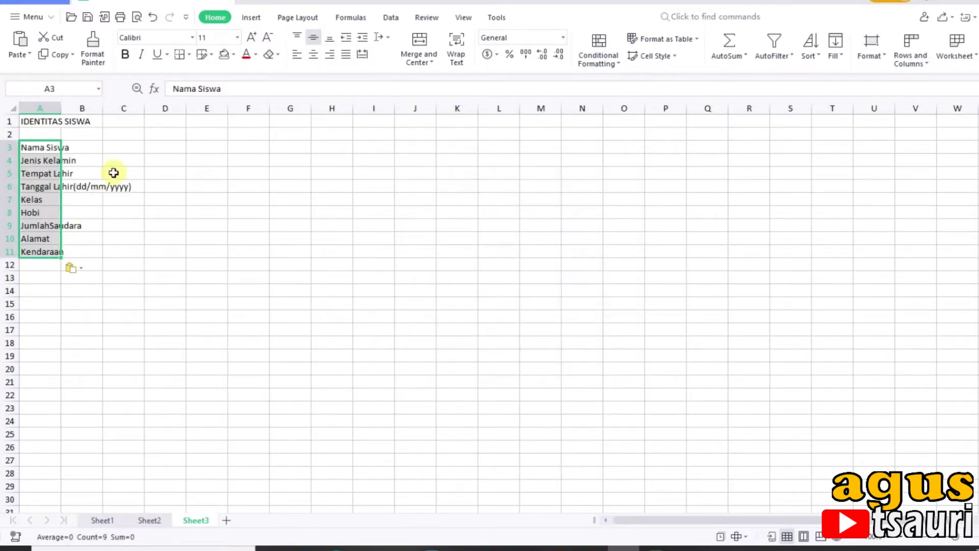
{"action": "left_click", "coordinate": [40, 122]}
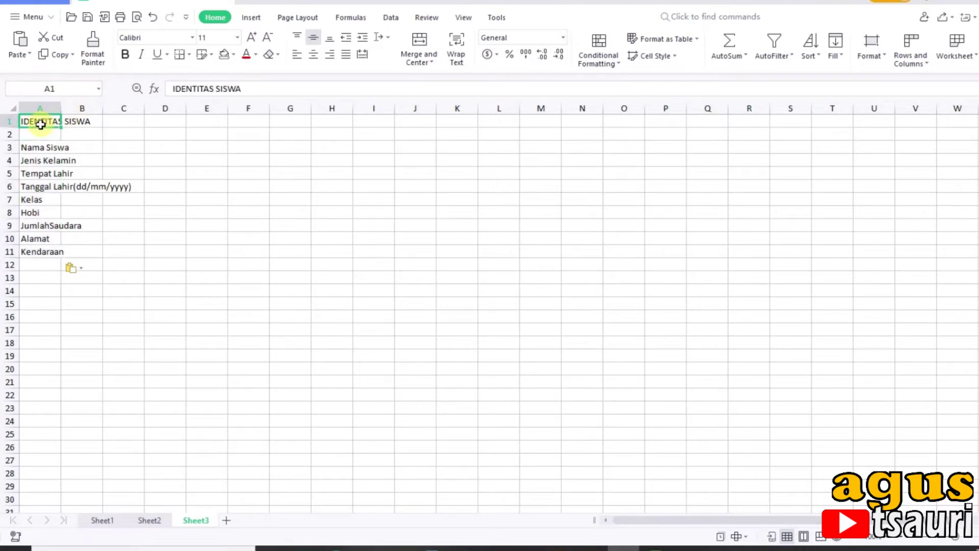
Step: Make the IDENTITAS SISWA title bold at size 24
{"action": "left_click", "coordinate": [237, 37]}
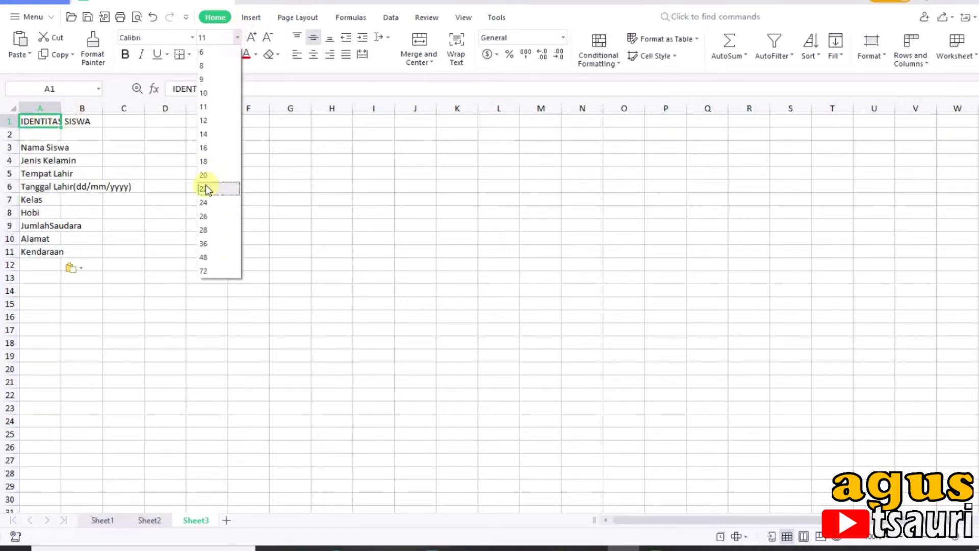
{"action": "left_click", "coordinate": [204, 203]}
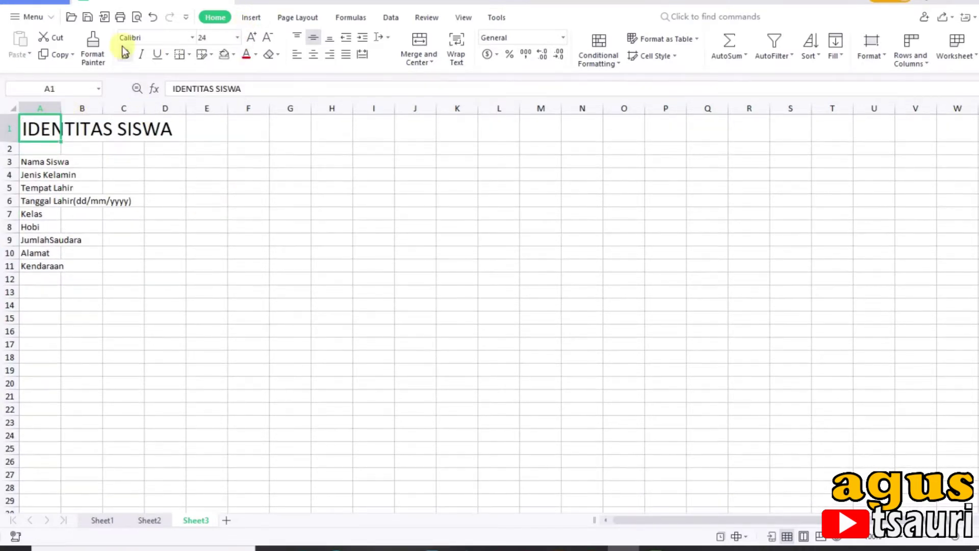
{"action": "left_click", "coordinate": [125, 54]}
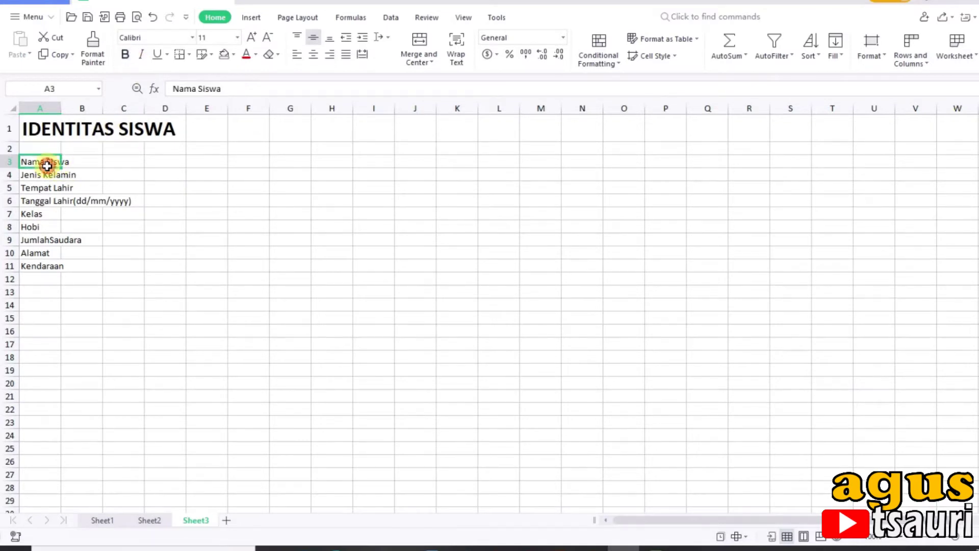
Step: Set rows 3–11 to font size 16, make them taller, and widen column A
{"action": "left_click_drag", "start_coordinate": [53, 167], "coordinate": [30, 201]}
{"action": "left_click_drag", "start_coordinate": [5, 162], "coordinate": [6, 270]}
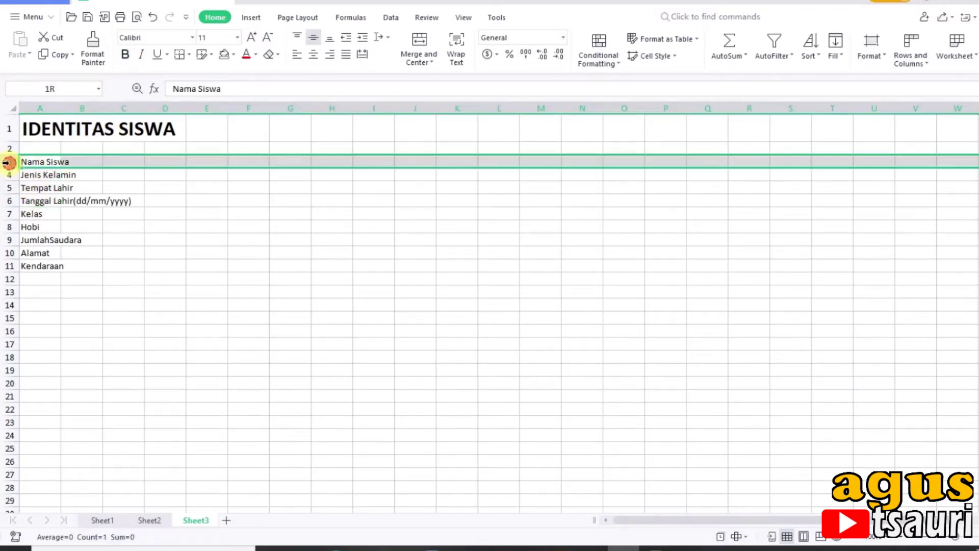
{"action": "left_click", "coordinate": [237, 37]}
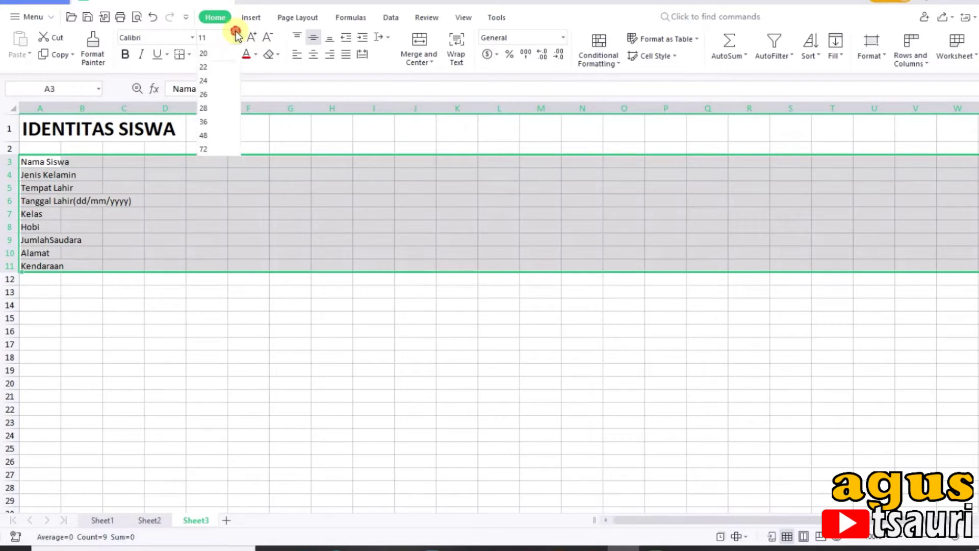
{"action": "left_click", "coordinate": [219, 149]}
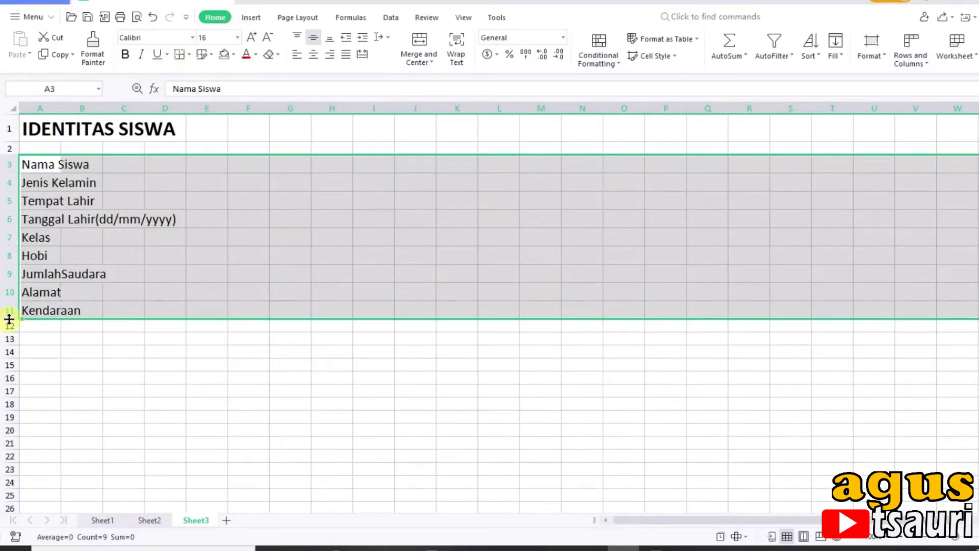
{"action": "left_click_drag", "start_coordinate": [10, 320], "coordinate": [9, 339]}
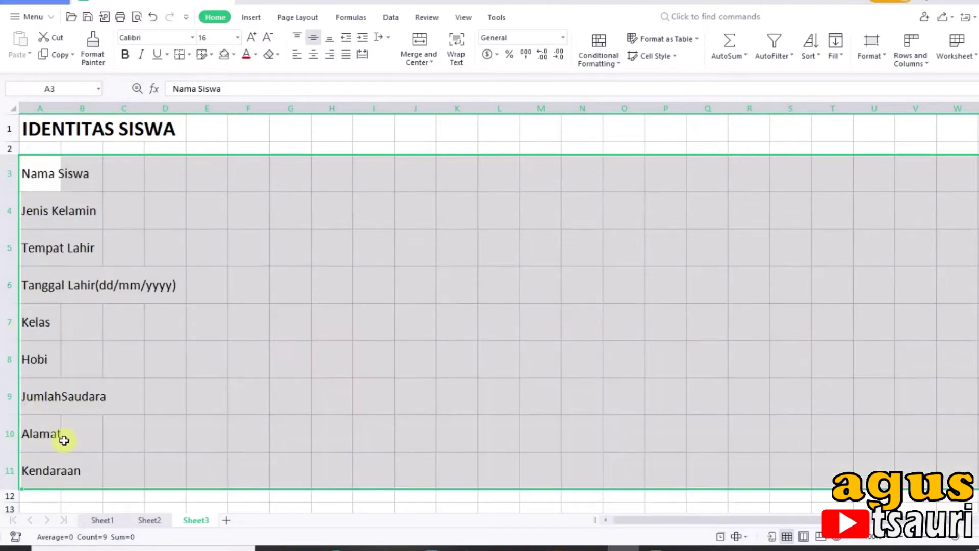
{"action": "left_click", "coordinate": [142, 289]}
{"action": "left_click_drag", "start_coordinate": [62, 109], "coordinate": [195, 160]}
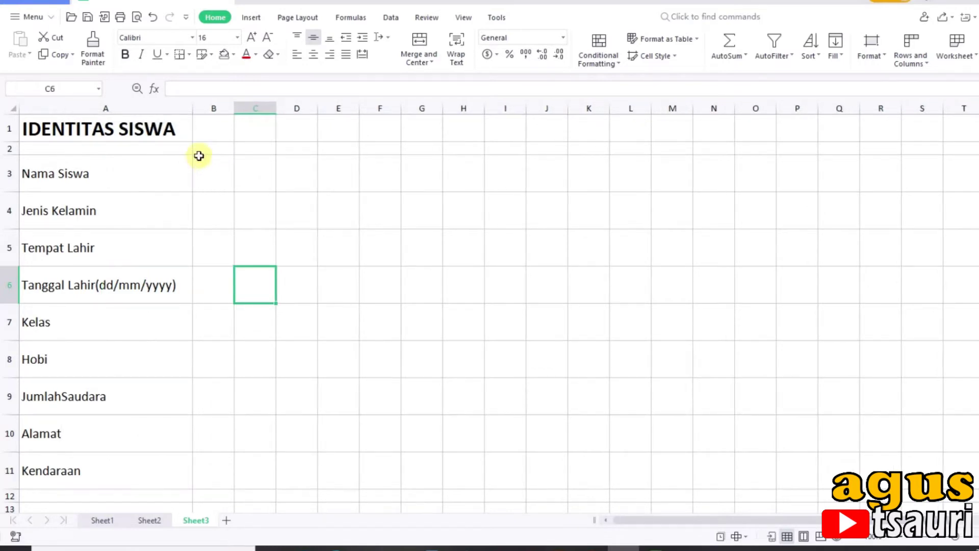
Step: Put the Tanggal Lahir (A6) and Jumlah Saudara (A9) labels on single lines
{"action": "left_click", "coordinate": [94, 285]}
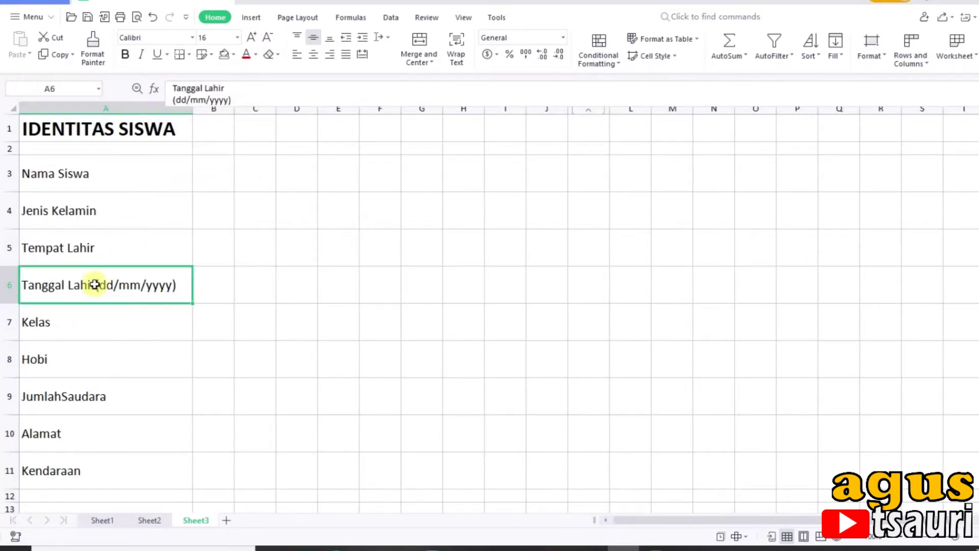
{"action": "double_click", "coordinate": [95, 284]}
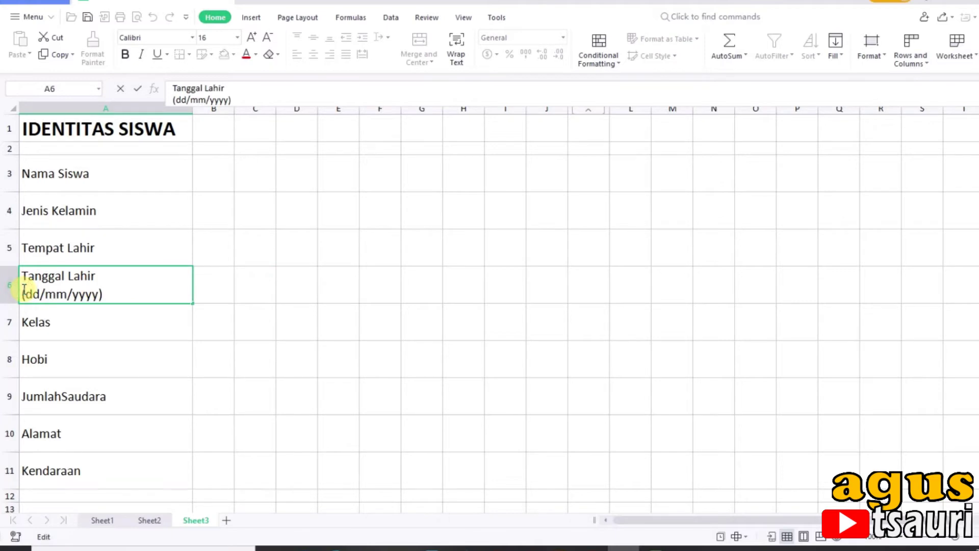
{"action": "key", "text": "Delete"}
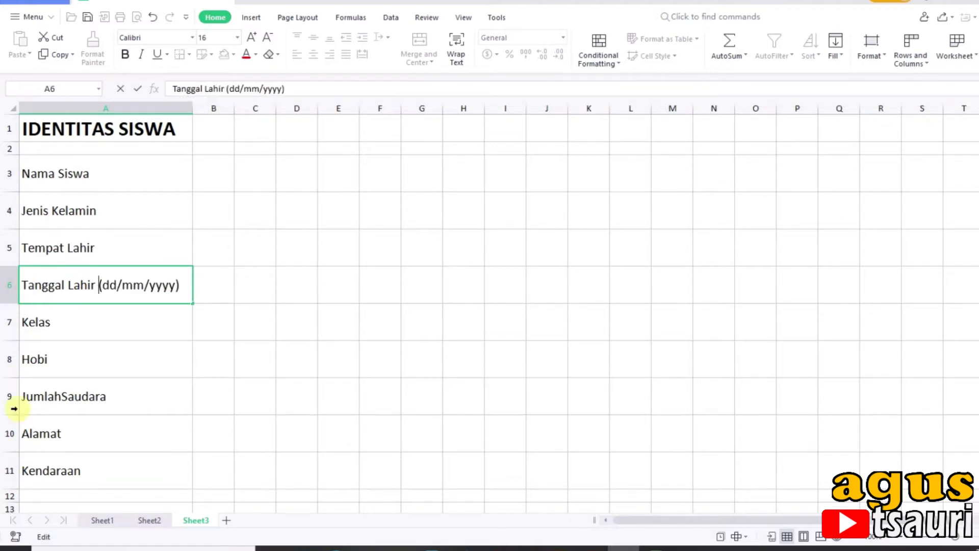
{"action": "double_click", "coordinate": [33, 397]}
{"action": "key", "text": "alt+Return"}
{"action": "left_click", "coordinate": [24, 406]}
{"action": "key", "text": "BackSpace"}
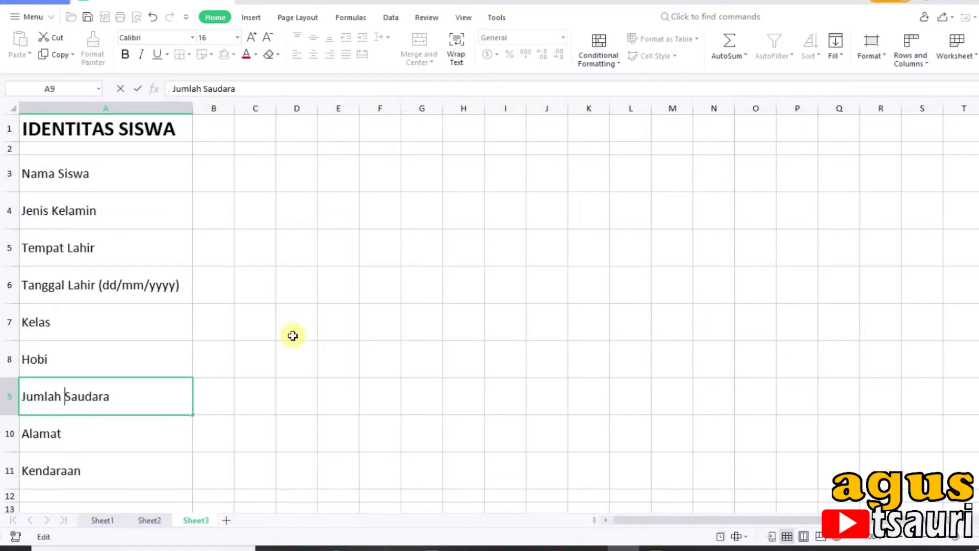
{"action": "left_click", "coordinate": [328, 321]}
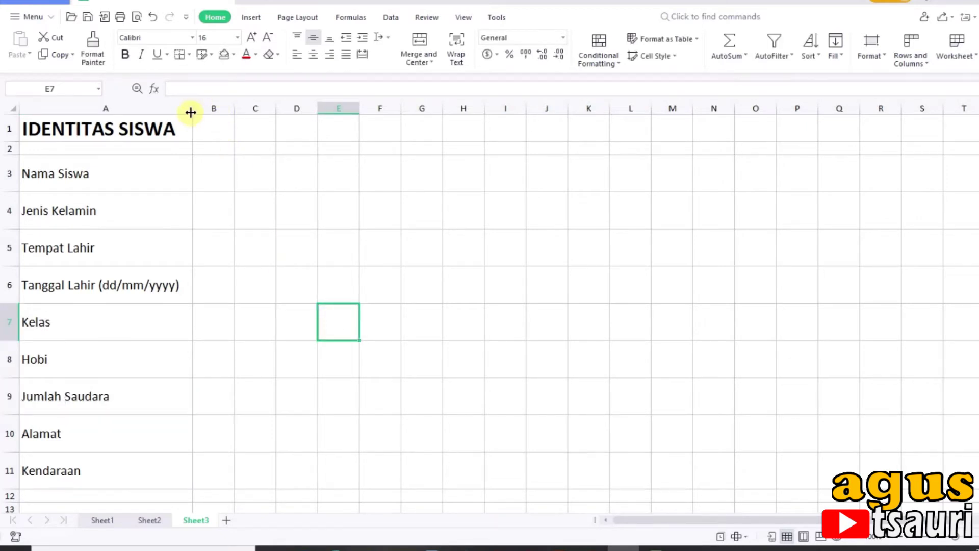
Step: Narrow column B and fill B4:B11 with colons copied from B4
{"action": "left_click_drag", "start_coordinate": [190, 112], "coordinate": [205, 113]}
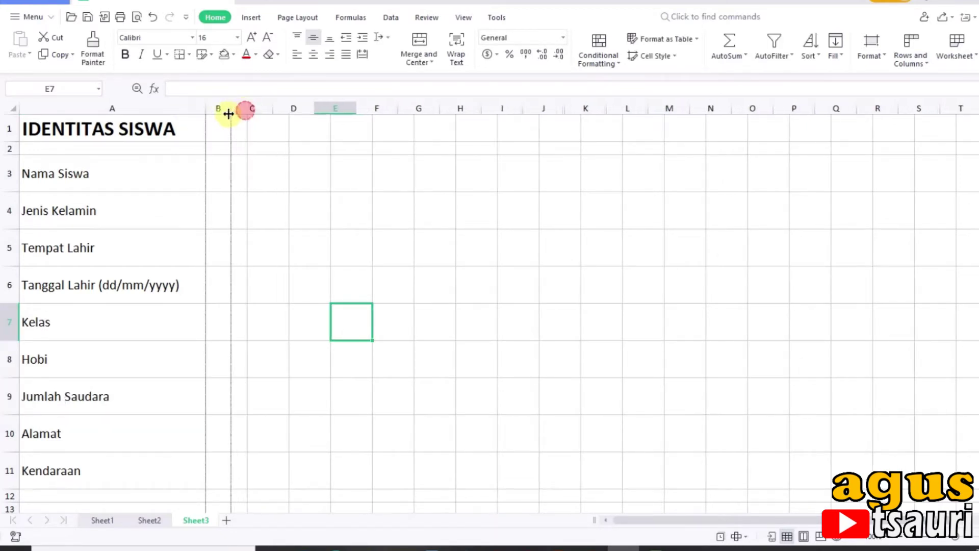
{"action": "left_click_drag", "start_coordinate": [247, 110], "coordinate": [213, 113]}
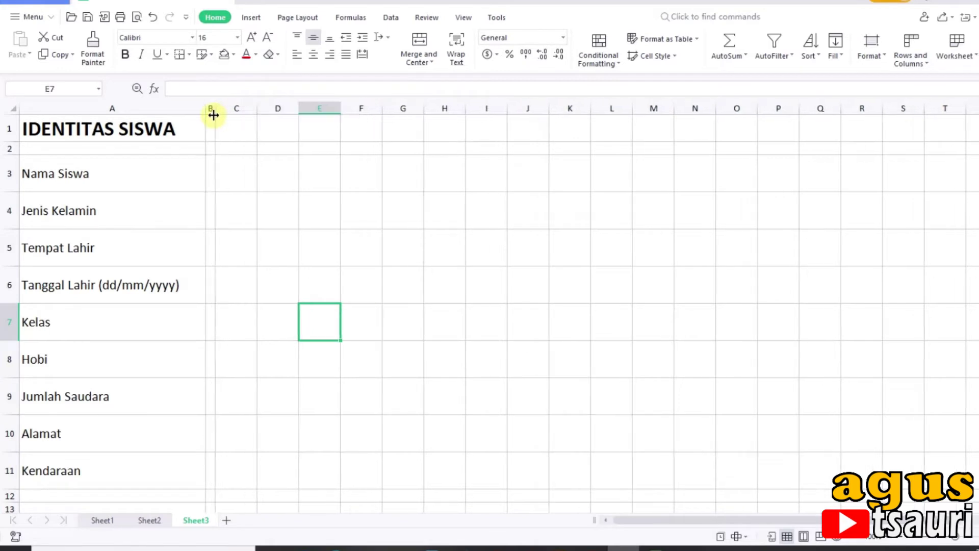
{"action": "left_click", "coordinate": [211, 178]}
{"action": "key", "text": "Return"}
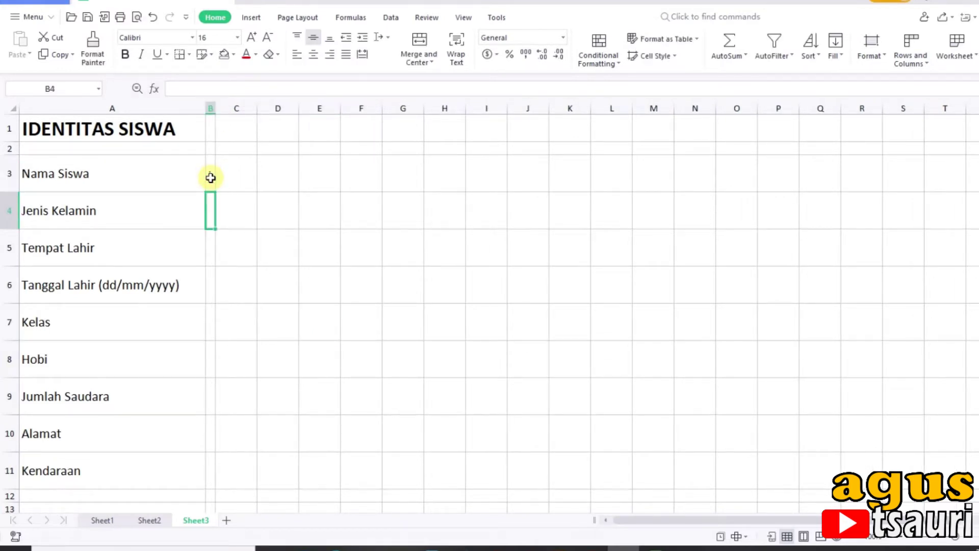
{"action": "type", "text": ":"}
{"action": "key", "text": "ctrl+Return"}
{"action": "key", "text": "ctrl+c"}
{"action": "key", "text": "Down"}
{"action": "key", "text": "shift+Down"}
{"action": "key", "text": "shift+Down"}
{"action": "key", "text": "shift+Down"}
{"action": "key", "text": "shift+Down"}
{"action": "key", "text": "shift+Down"}
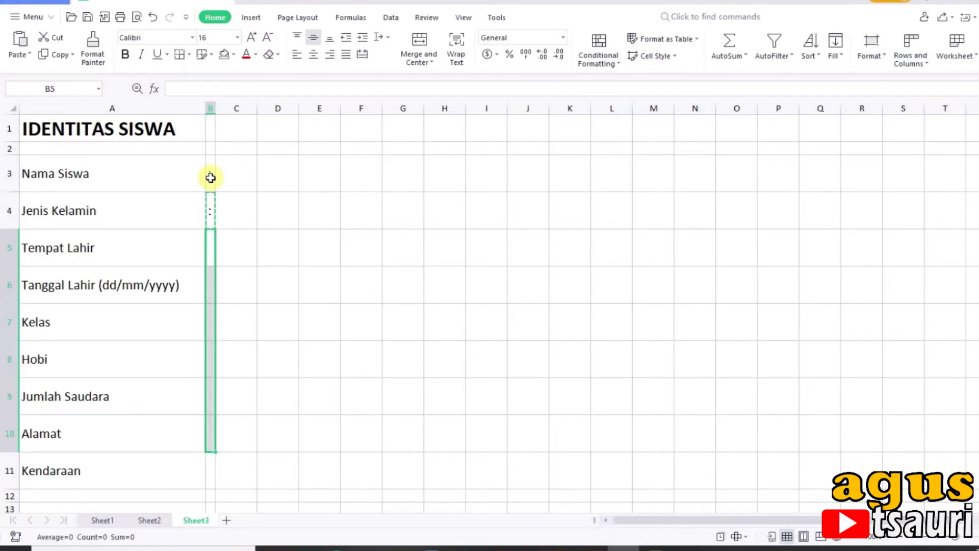
{"action": "key", "text": "shift+Down"}
{"action": "key", "text": "Return"}
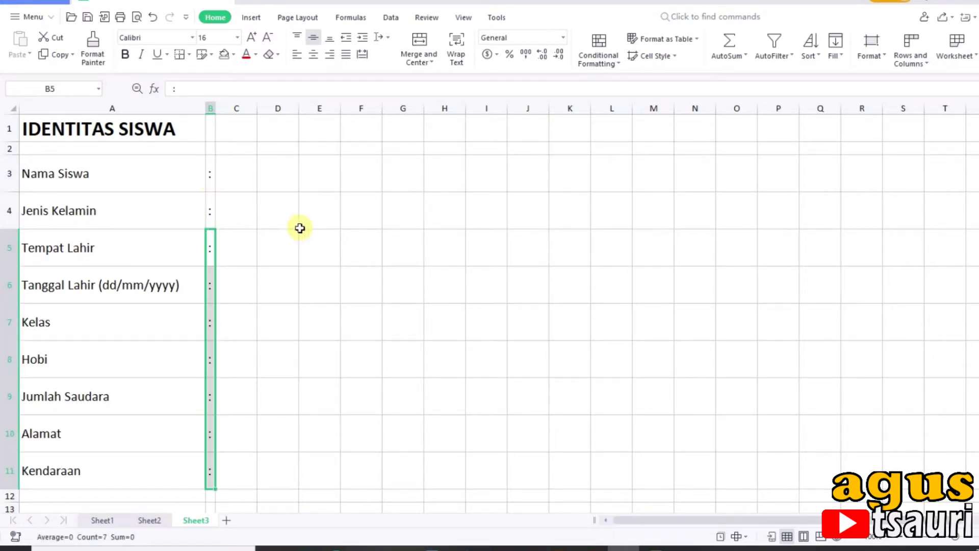
{"action": "left_click", "coordinate": [301, 224]}
Step: Widen column C for the answers and column A slightly more
{"action": "mouse_move", "coordinate": [256, 108]}
{"action": "left_mouse_down"}
{"action": "mouse_move", "coordinate": [582, 206]}
{"action": "mouse_move", "coordinate": [465, 230]}
{"action": "left_mouse_up"}
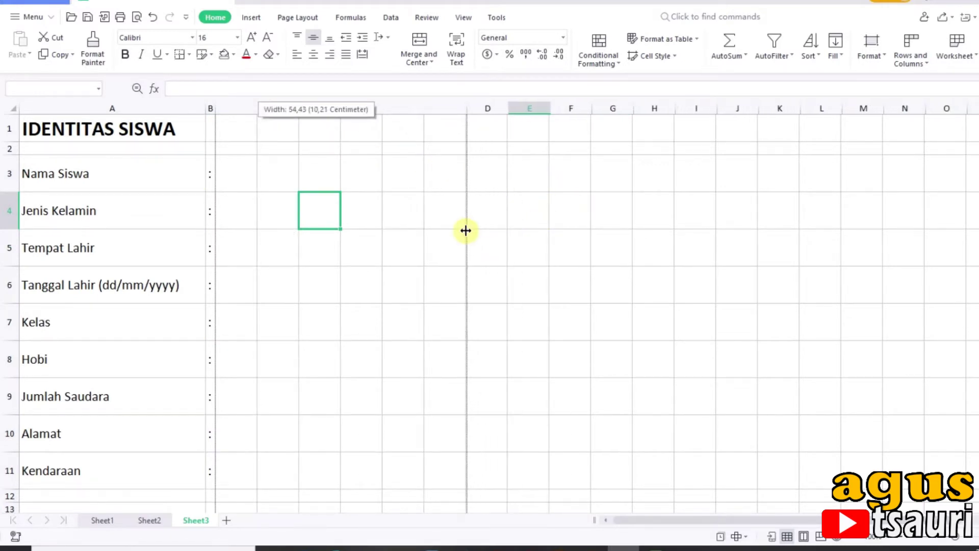
{"action": "left_click", "coordinate": [292, 169]}
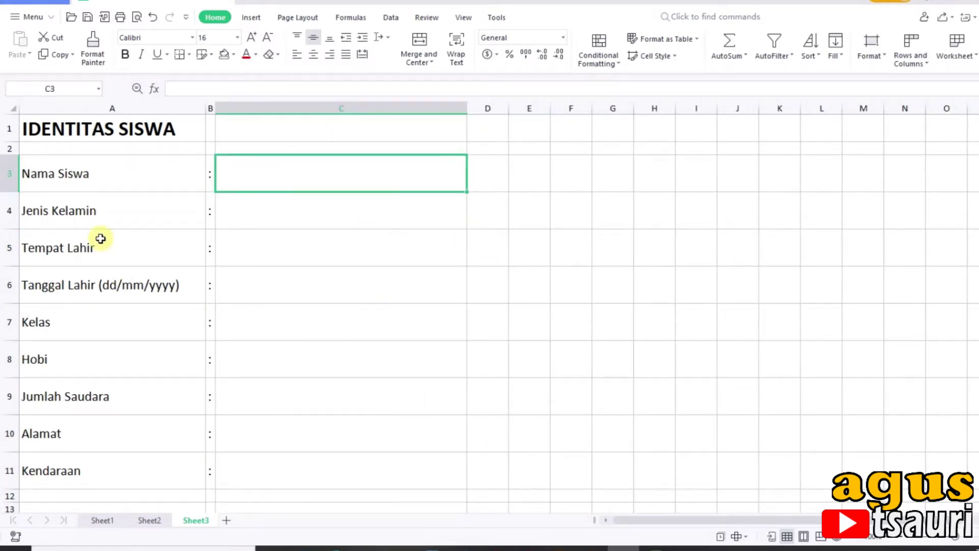
{"action": "left_click_drag", "start_coordinate": [206, 107], "coordinate": [236, 107]}
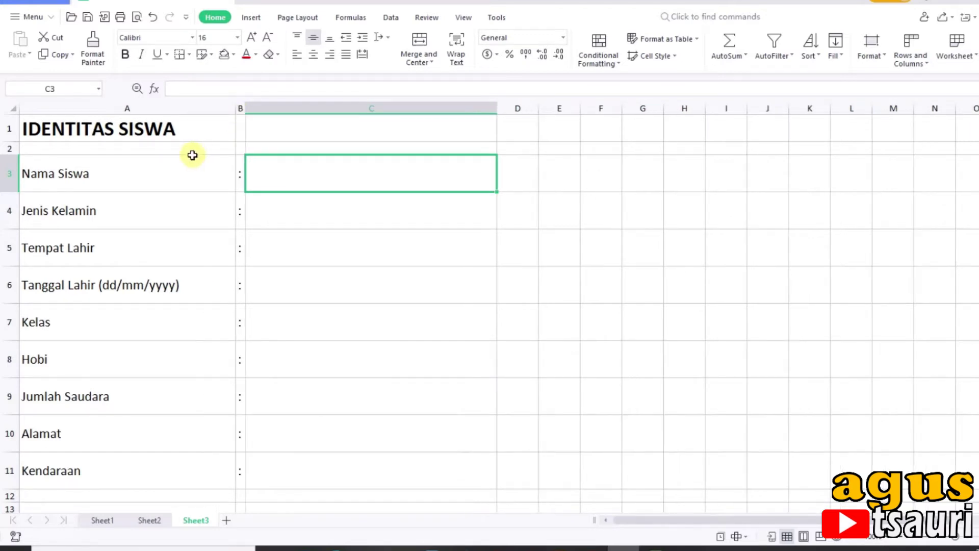
{"action": "left_click_drag", "start_coordinate": [158, 171], "coordinate": [146, 455]}
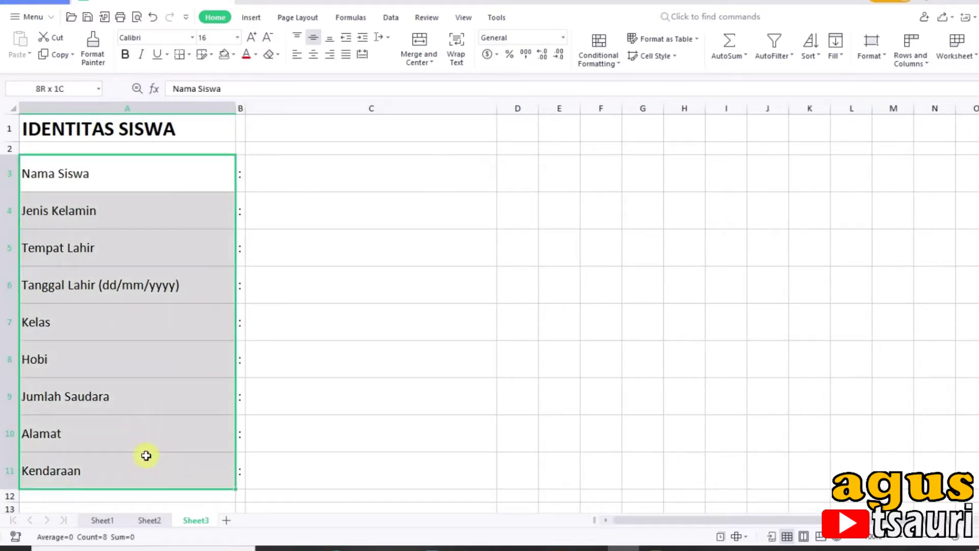
Step: Give the labels Arial Rounded MT Bold font and a light blue fill
{"action": "left_click", "coordinate": [192, 37]}
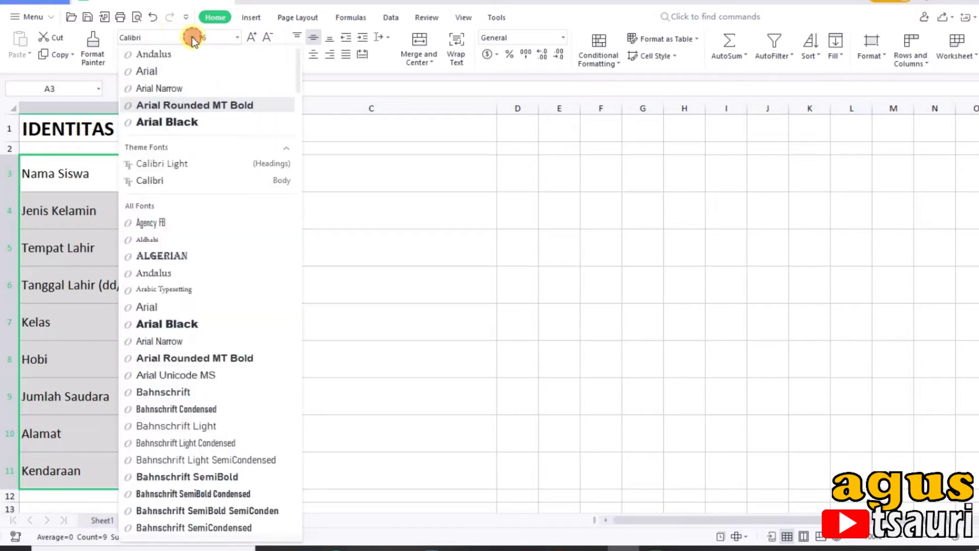
{"action": "left_click", "coordinate": [194, 107]}
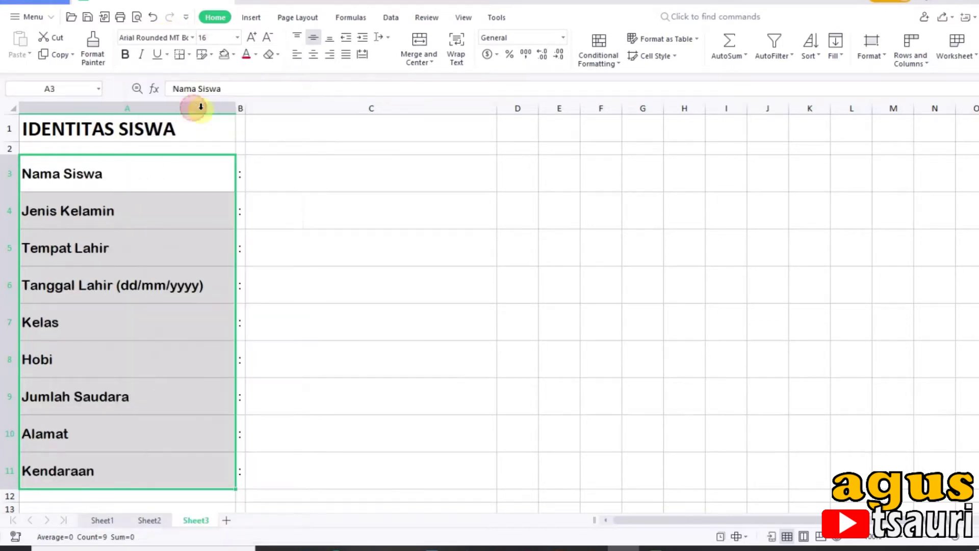
{"action": "left_click", "coordinate": [235, 54]}
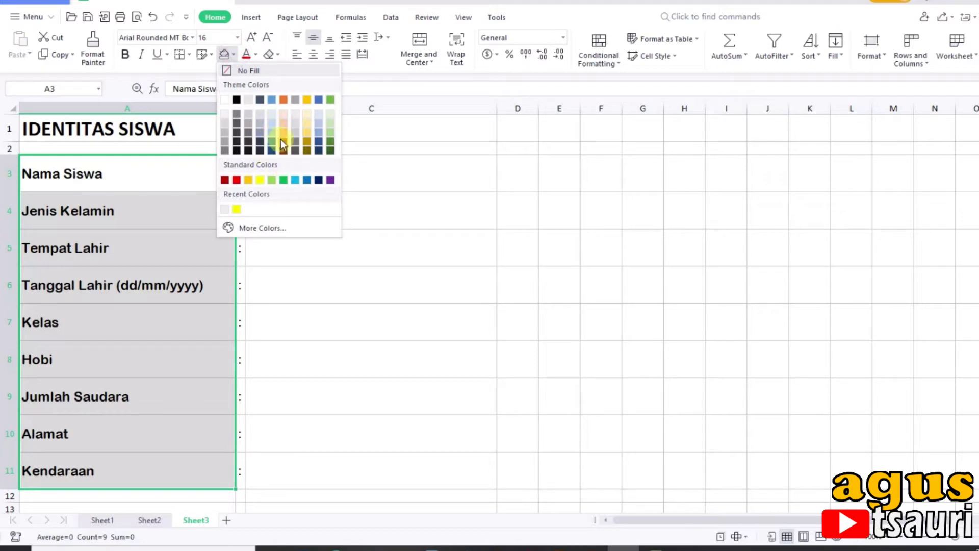
{"action": "left_click", "coordinate": [273, 134]}
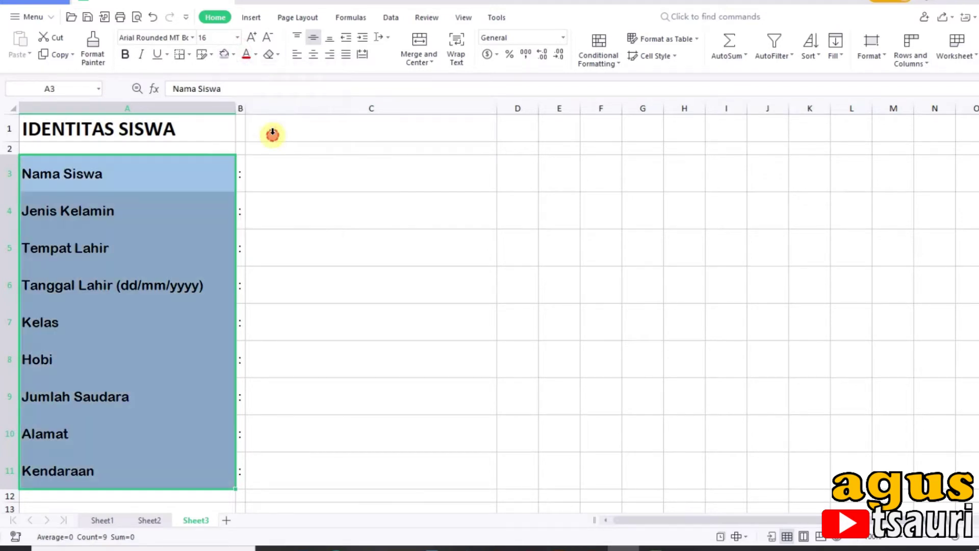
Step: Add dash-dot top and inside horizontal borders to the label cells
{"action": "left_click", "coordinate": [192, 55]}
{"action": "left_click", "coordinate": [212, 321]}
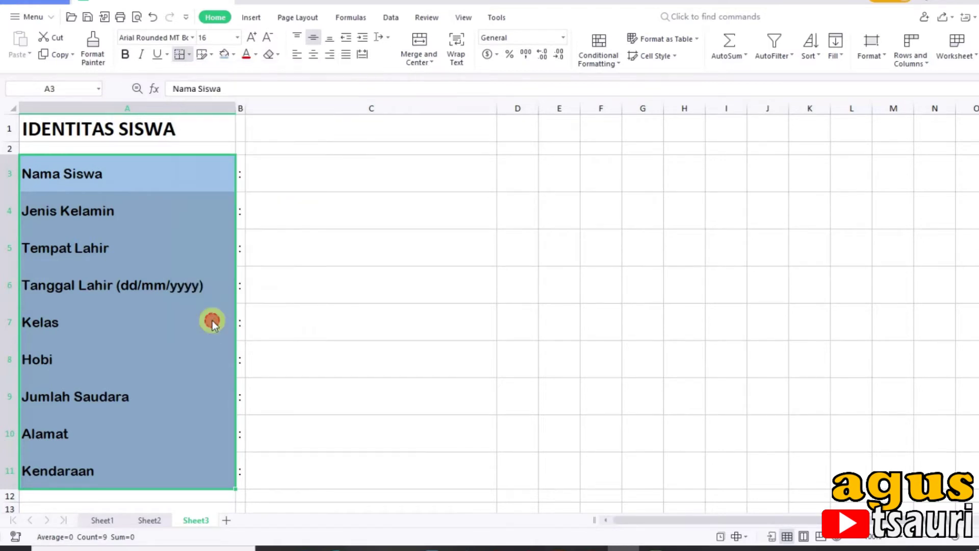
{"action": "left_click", "coordinate": [399, 219]}
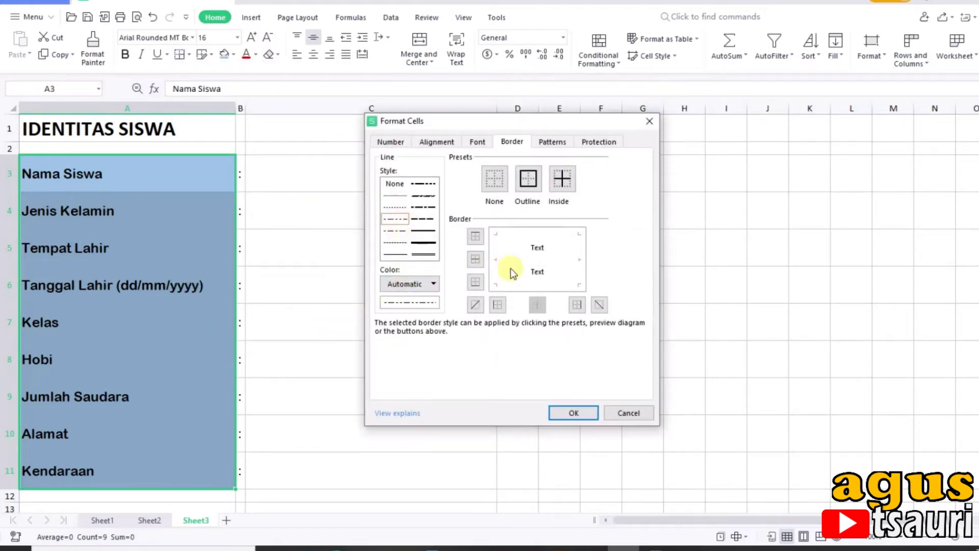
{"action": "left_click", "coordinate": [522, 240]}
{"action": "left_click", "coordinate": [528, 259]}
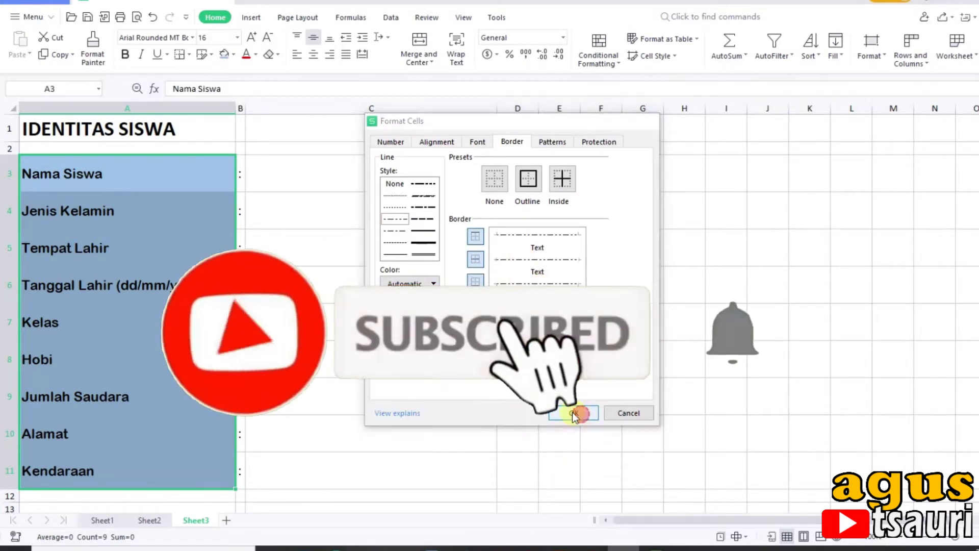
{"action": "left_click", "coordinate": [580, 413]}
{"action": "left_click", "coordinate": [350, 245]}
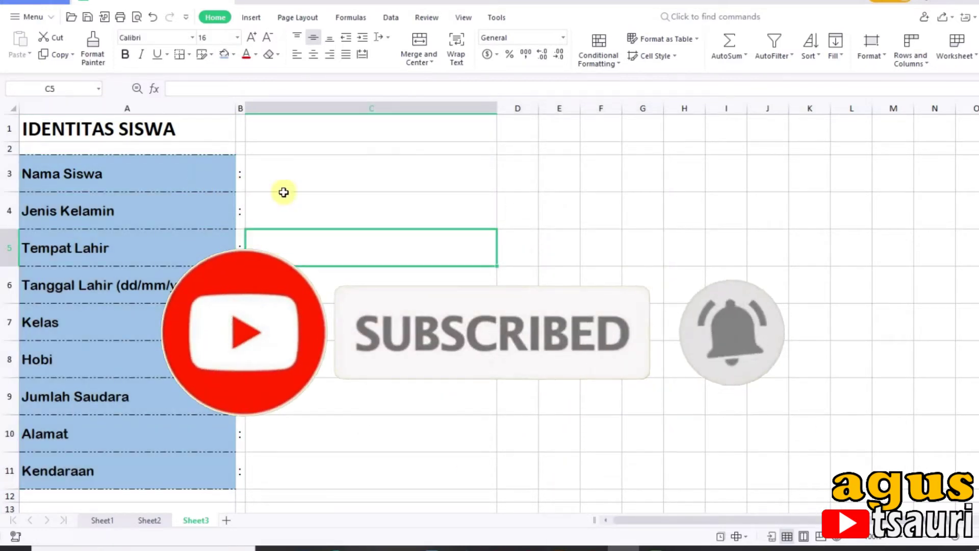
{"action": "left_click", "coordinate": [290, 159]}
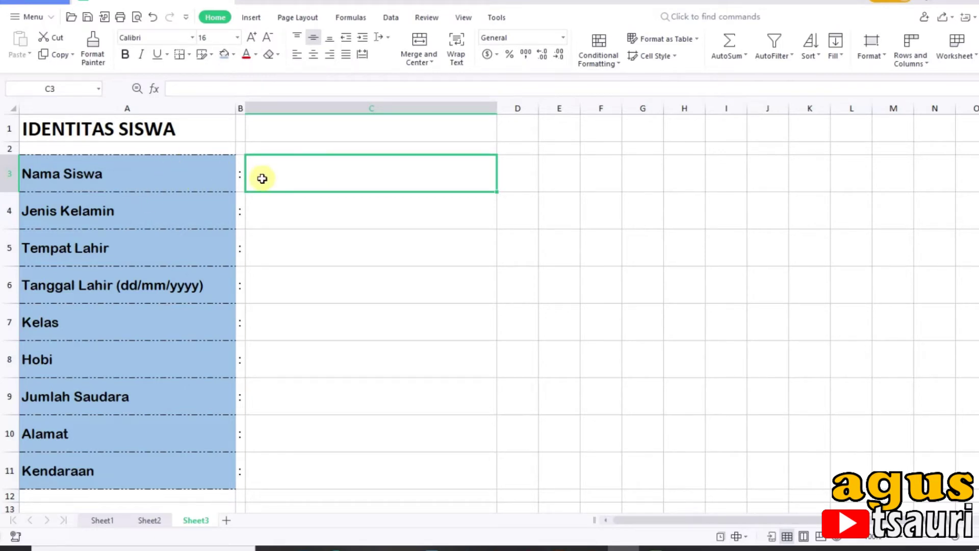
Step: Select the student data range A4:J31 on Sheet1
{"action": "left_click", "coordinate": [102, 519]}
{"action": "left_click", "coordinate": [148, 194]}
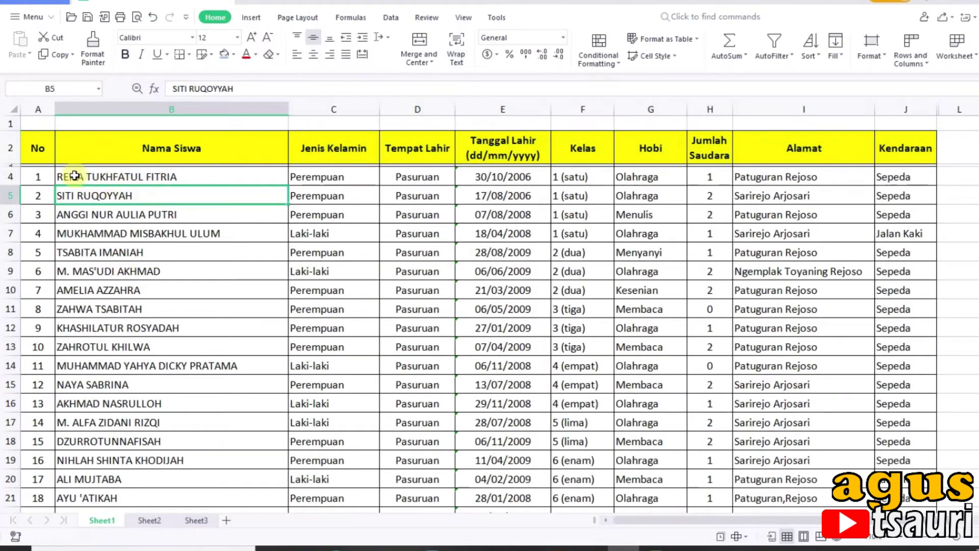
{"action": "mouse_move", "coordinate": [52, 176]}
{"action": "left_mouse_down"}
{"action": "mouse_move", "coordinate": [807, 379]}
{"action": "mouse_move", "coordinate": [867, 439]}
{"action": "left_mouse_up"}
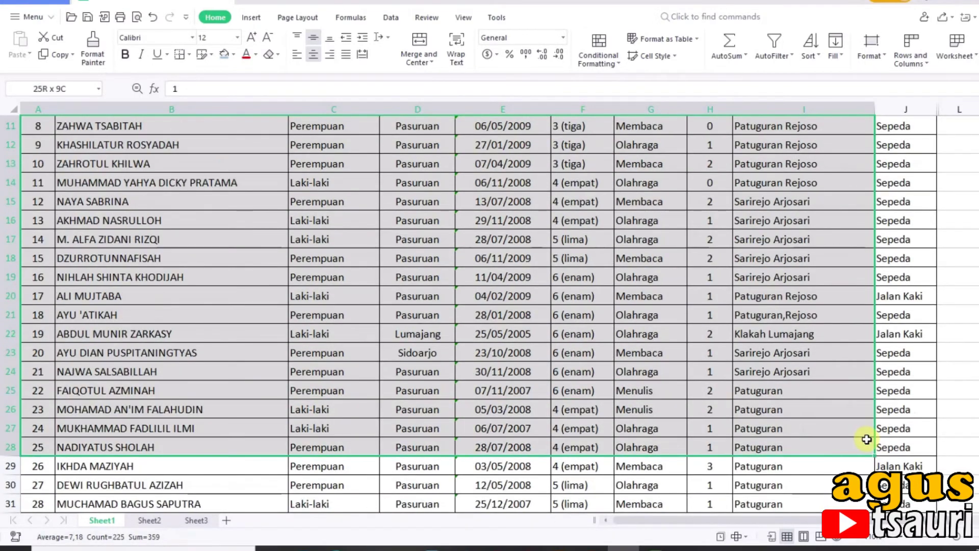
{"action": "left_click_drag", "start_coordinate": [868, 439], "coordinate": [888, 390]}
{"action": "scroll", "coordinate": [562, 329], "scroll_direction": "up", "scroll_amount": 3}
Step: Name the range TABELSISWA, fixing the rejected 'TABEL SISWA' entry
{"action": "right_click", "coordinate": [440, 302]}
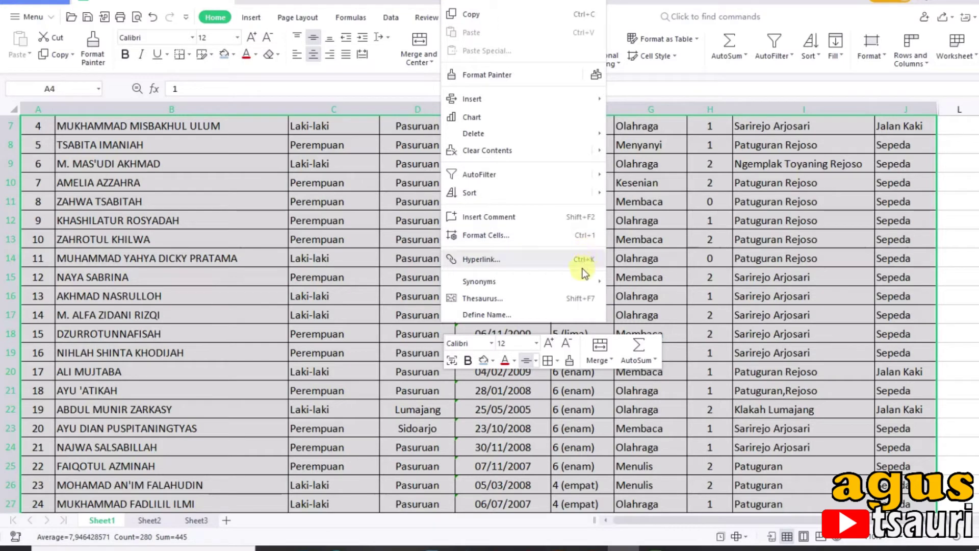
{"action": "key", "text": "Escape"}
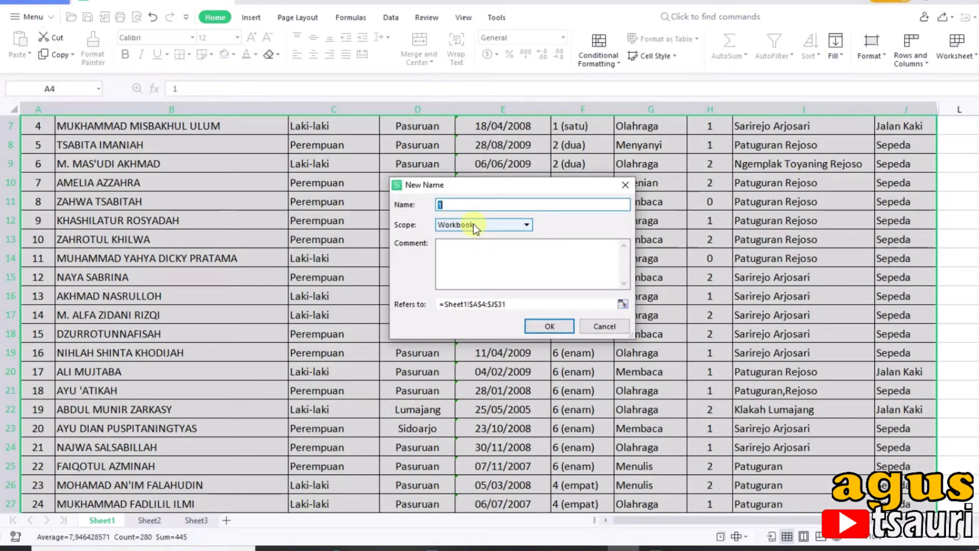
{"action": "type", "text": "TABEL"}
{"action": "type", "text": " SISWA"}
{"action": "left_click", "coordinate": [562, 328]}
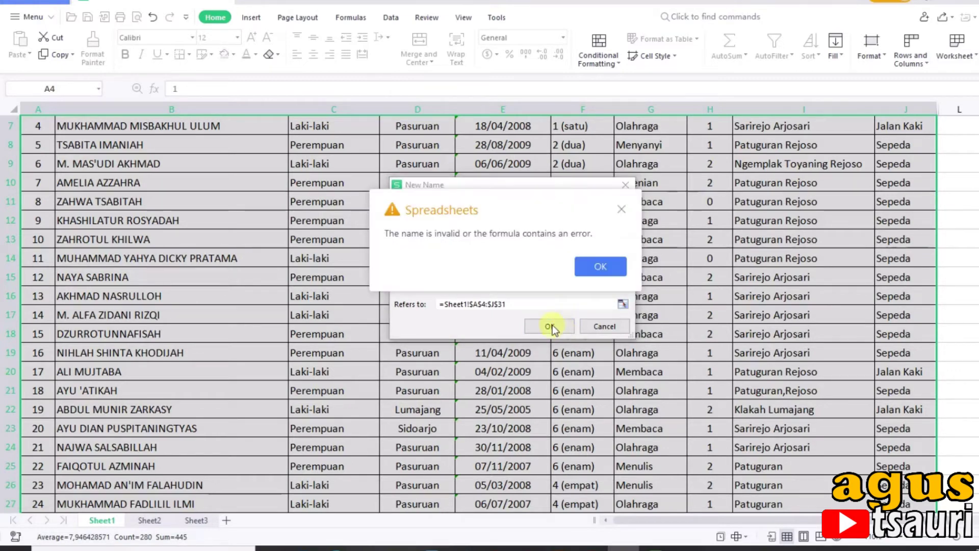
{"action": "left_click", "coordinate": [587, 265]}
{"action": "left_click", "coordinate": [459, 204]}
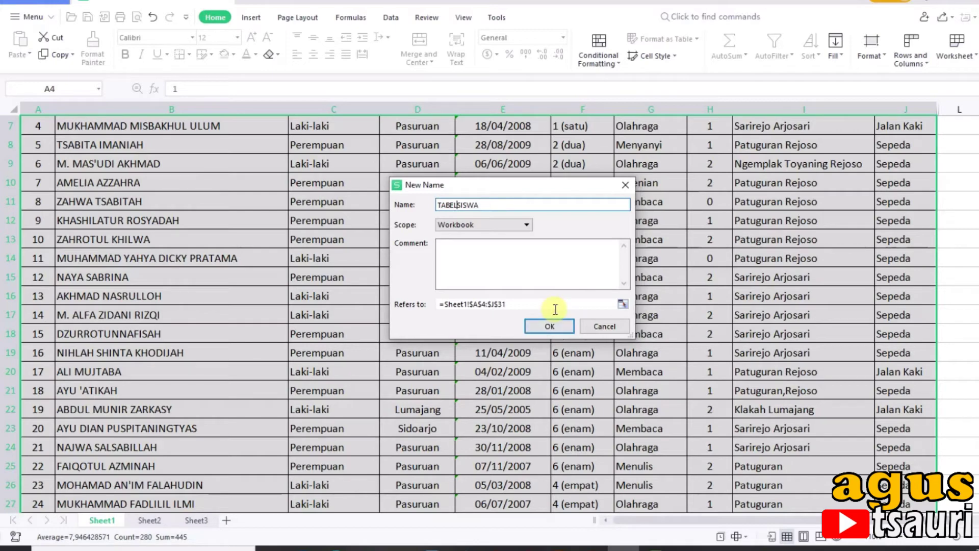
{"action": "left_click", "coordinate": [543, 325]}
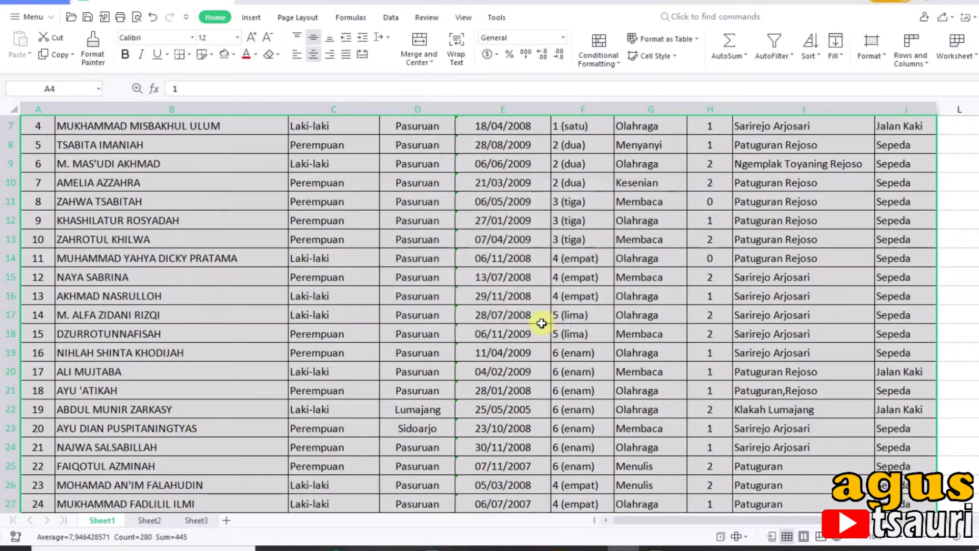
{"action": "left_click", "coordinate": [434, 279]}
{"action": "scroll", "coordinate": [311, 285], "scroll_direction": "up", "scroll_amount": 2}
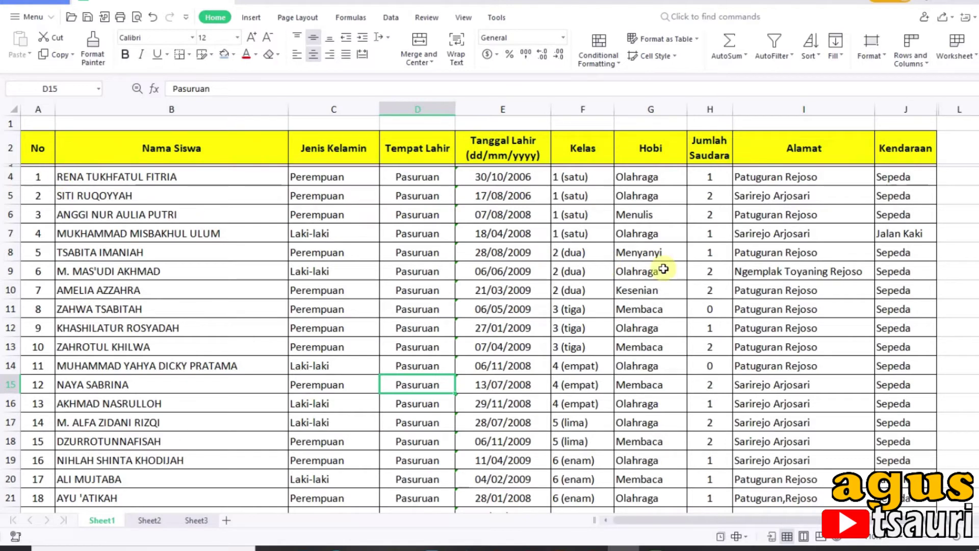
Step: Return to the IDENTITAS SISWA card on Sheet3 and select cell E3
{"action": "left_click", "coordinate": [196, 520]}
{"action": "double_click", "coordinate": [371, 180]}
{"action": "left_click", "coordinate": [454, 218]}
{"action": "left_click", "coordinate": [560, 173]}
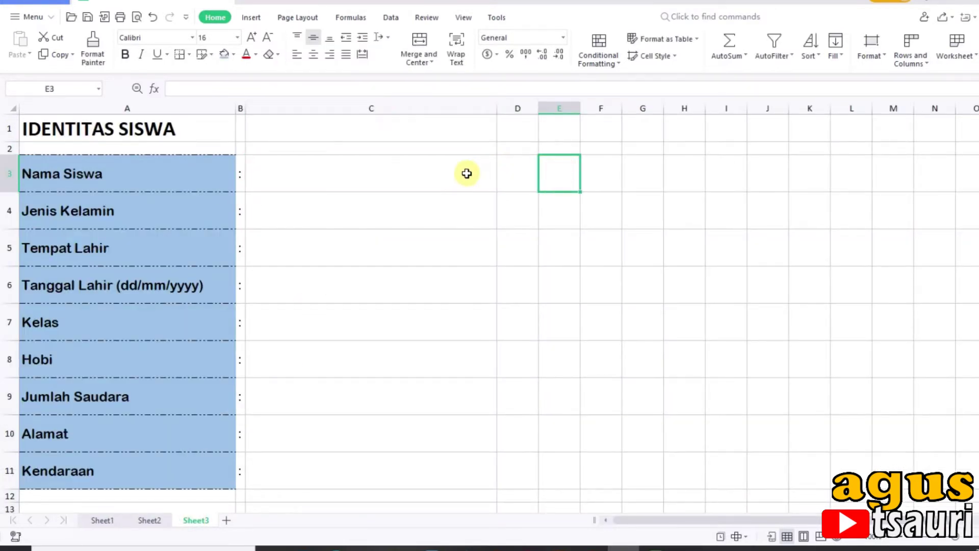
Step: Enter 1 in E3 and make it bold with a yellow fill
{"action": "type", "text": "1"}
{"action": "key", "text": "Return"}
{"action": "left_click", "coordinate": [563, 170]}
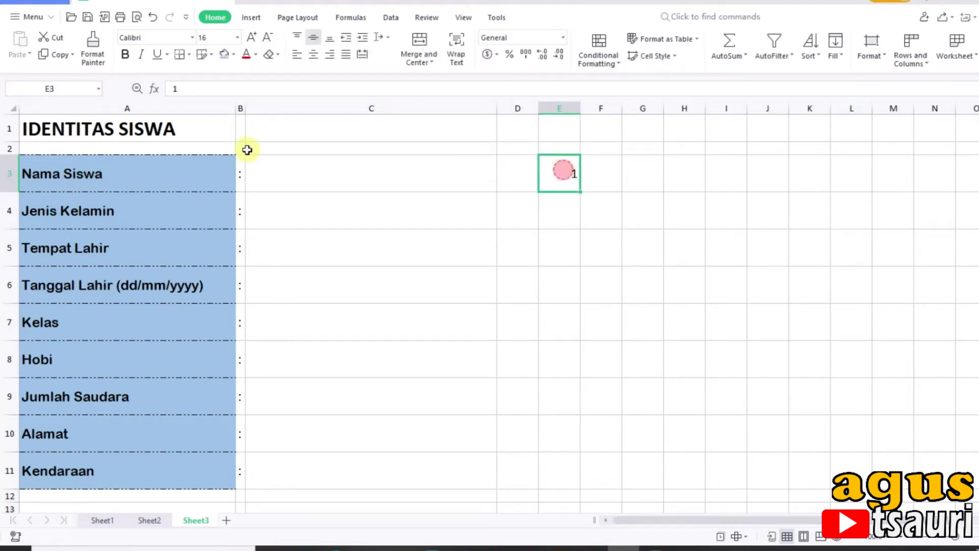
{"action": "left_click", "coordinate": [125, 54]}
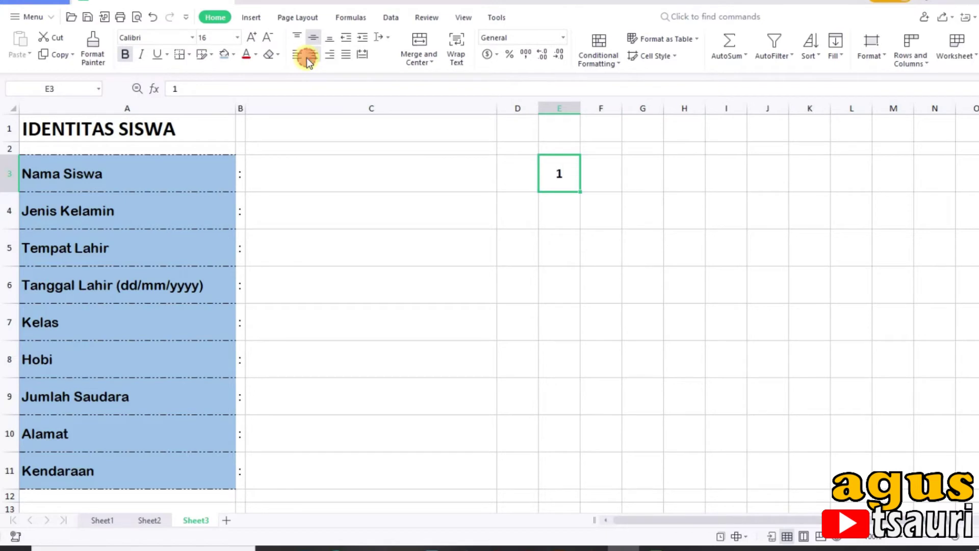
{"action": "left_click", "coordinate": [233, 55]}
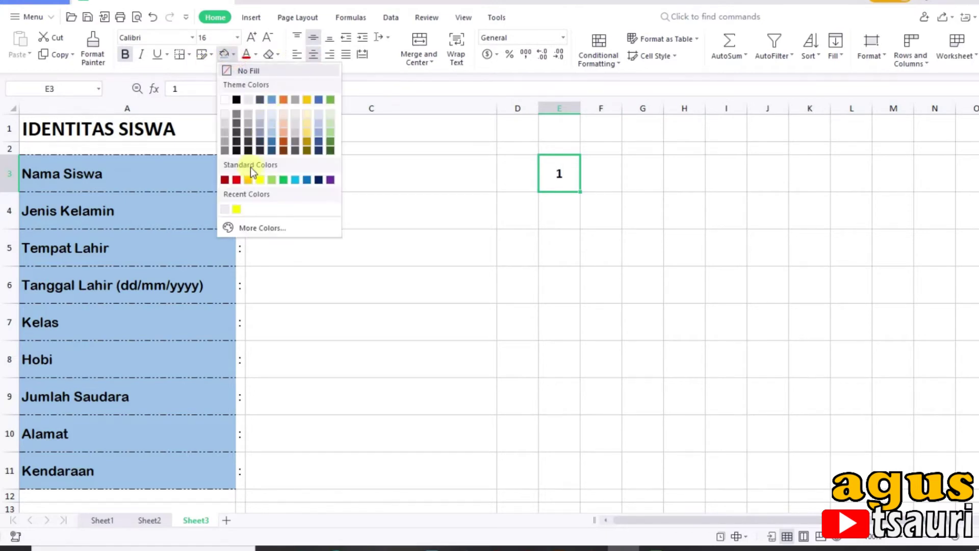
{"action": "left_click", "coordinate": [260, 180]}
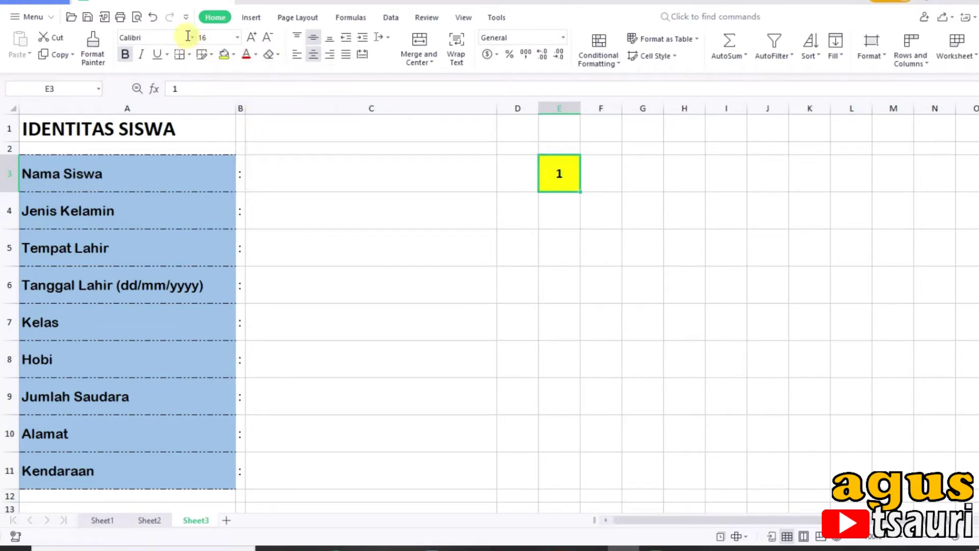
Step: Set E3 to Arial Black size 26 and widen column E
{"action": "left_click", "coordinate": [192, 37]}
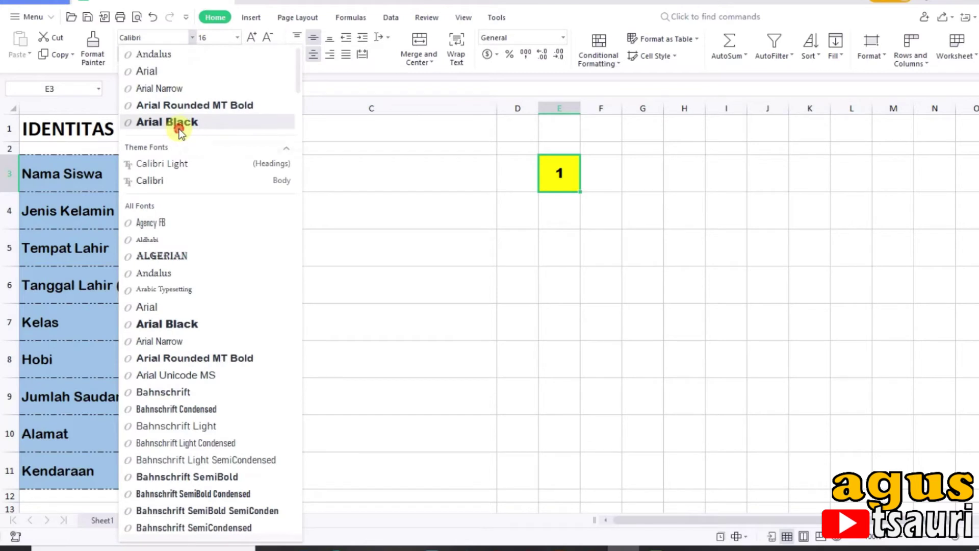
{"action": "left_click", "coordinate": [179, 124]}
{"action": "left_click", "coordinate": [238, 38]}
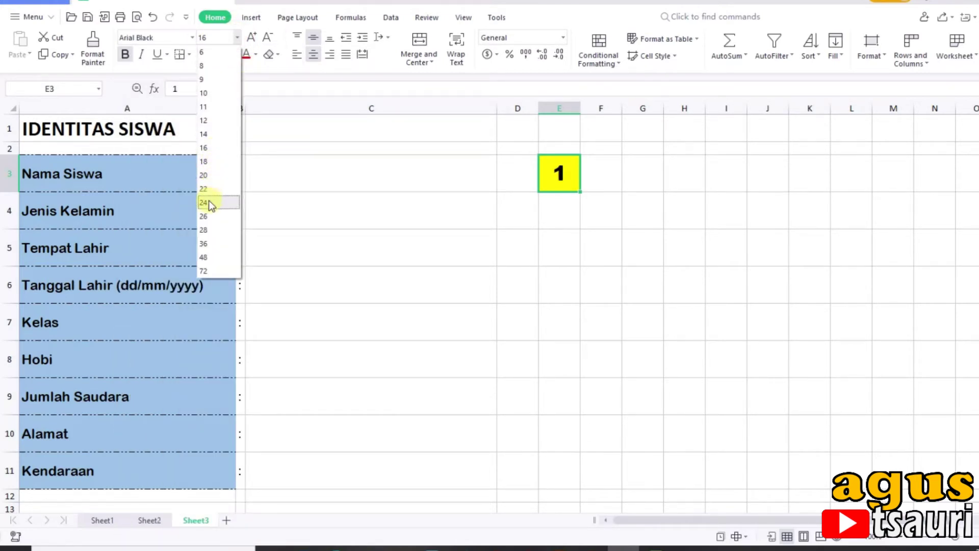
{"action": "left_click", "coordinate": [202, 216]}
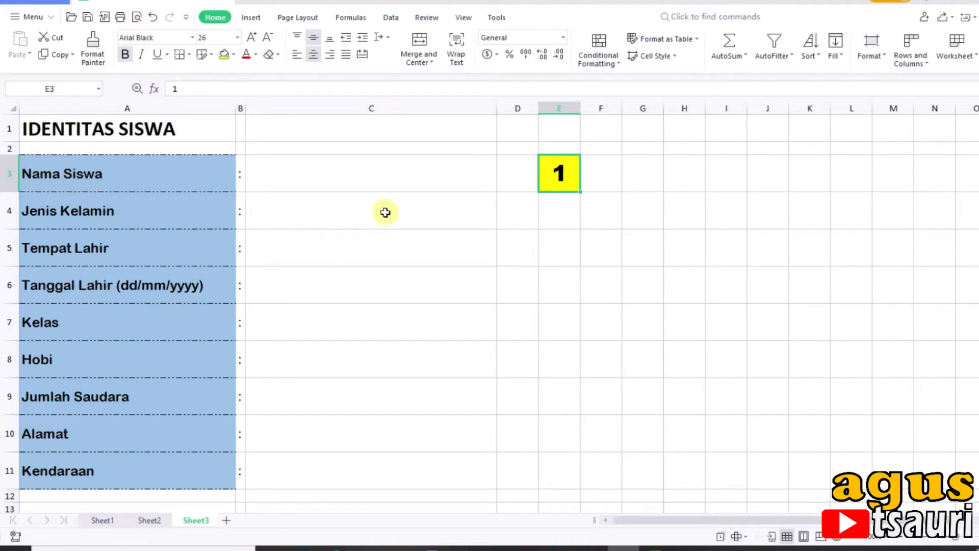
{"action": "left_click_drag", "start_coordinate": [580, 108], "coordinate": [593, 108]}
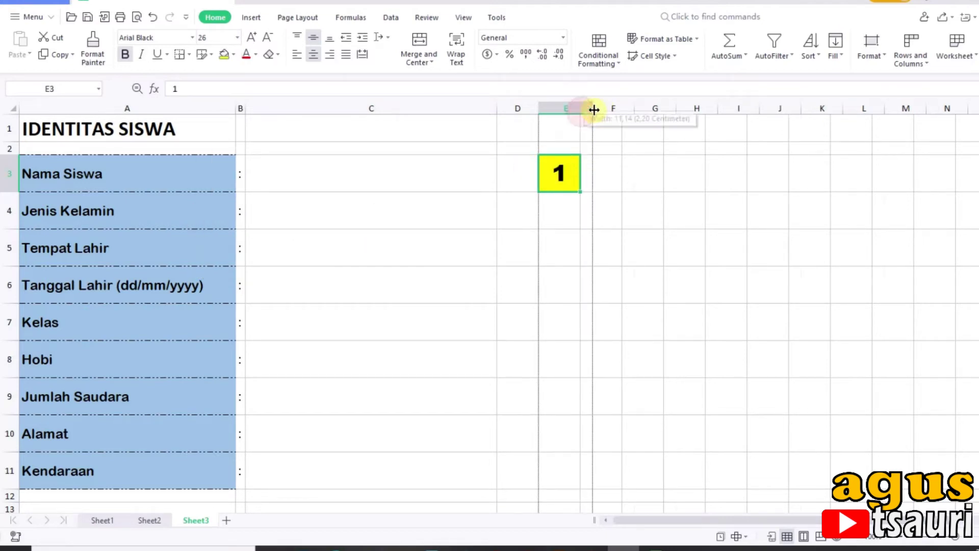
{"action": "left_click", "coordinate": [438, 176]}
Step: Enter =VLOOKUP(E3;TABELSISWA;2;FALSE) in C3 to fetch the student name
{"action": "type", "text": "=V"}
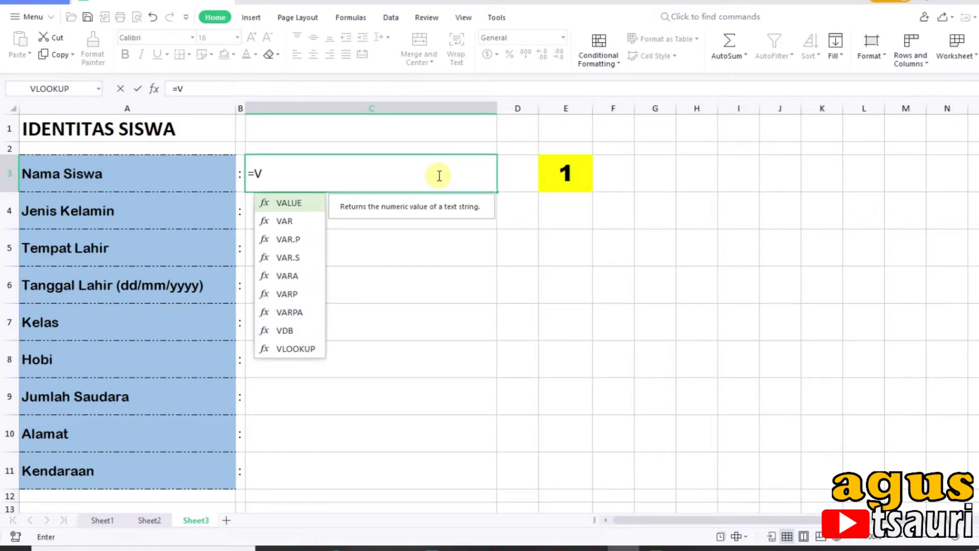
{"action": "type", "text": "LO"}
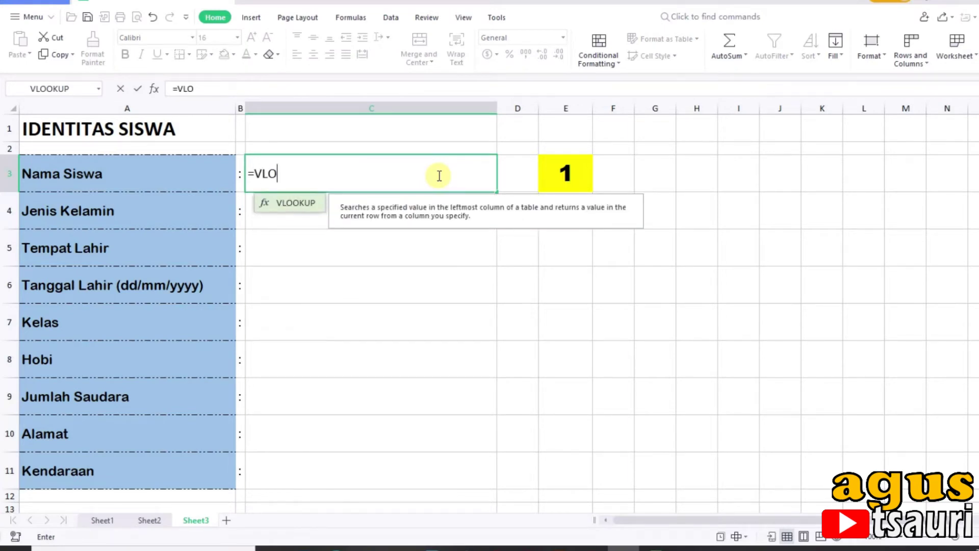
{"action": "double_click", "coordinate": [309, 203]}
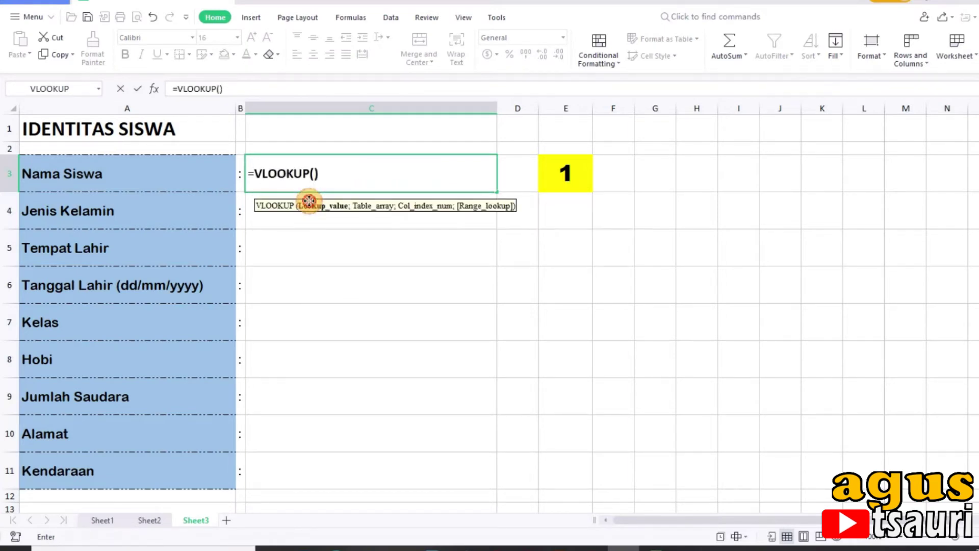
{"action": "left_click", "coordinate": [570, 176]}
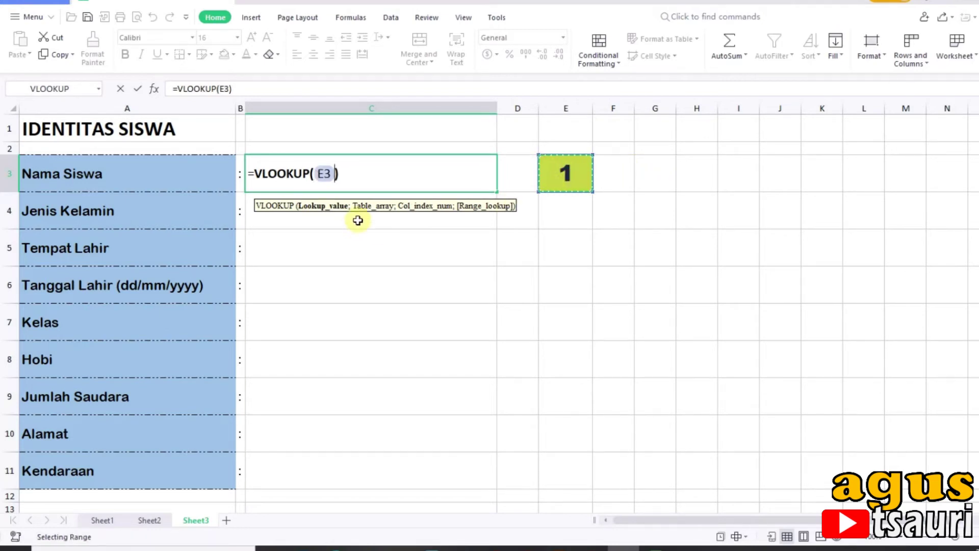
{"action": "type", "text": ";"}
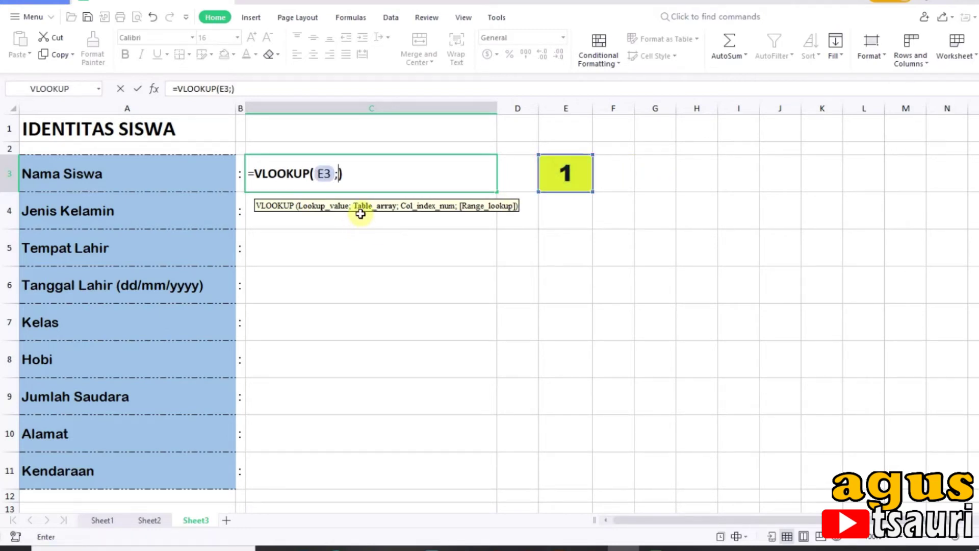
{"action": "type", "text": "T"}
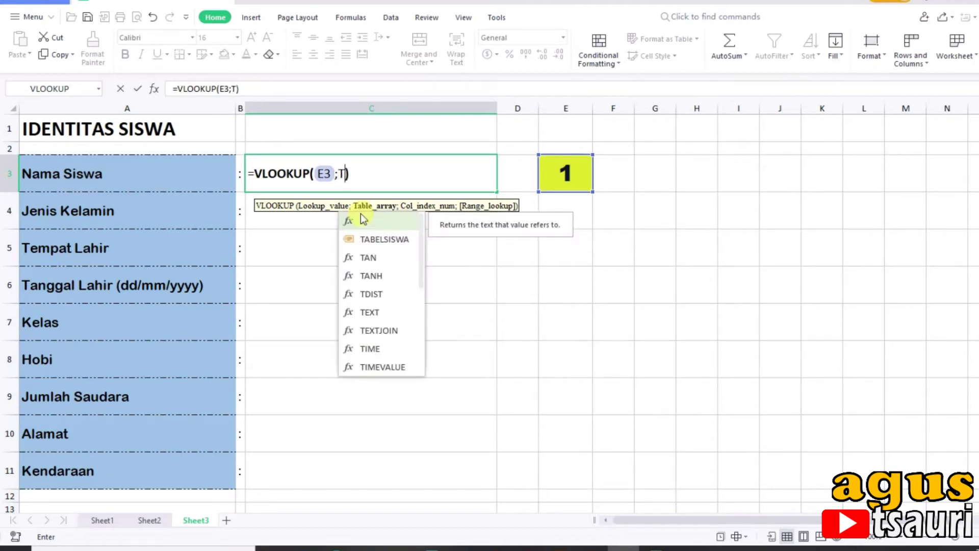
{"action": "double_click", "coordinate": [385, 239]}
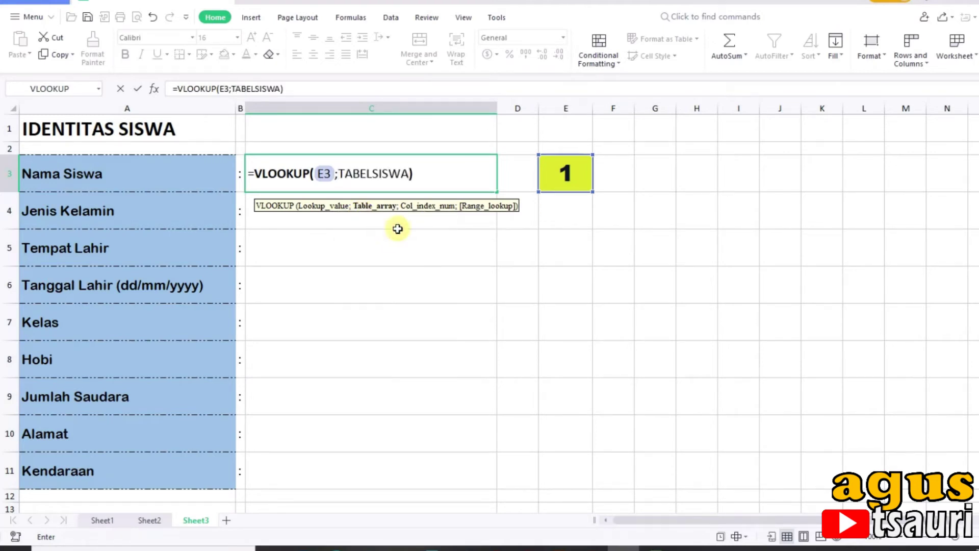
{"action": "type", "text": ";"}
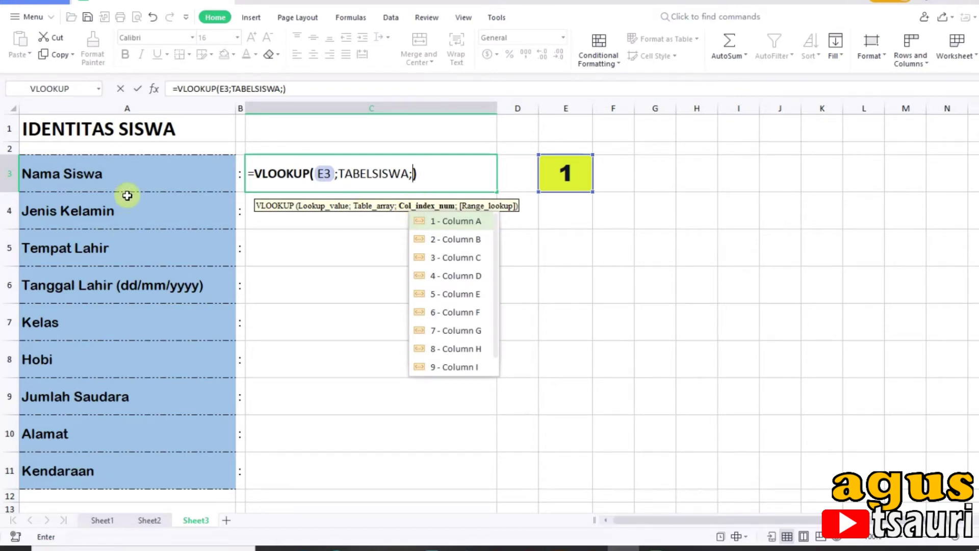
{"action": "type", "text": "2"}
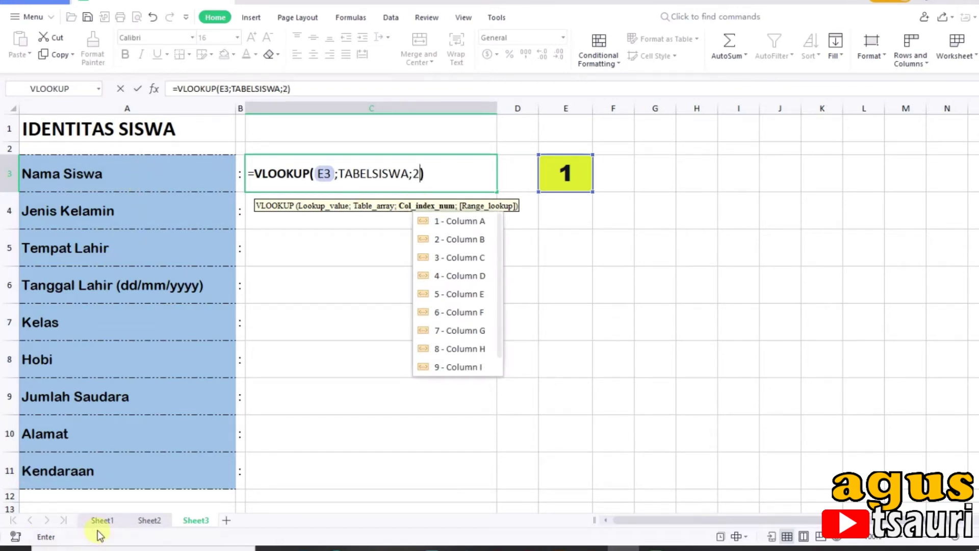
{"action": "type", "text": ";"}
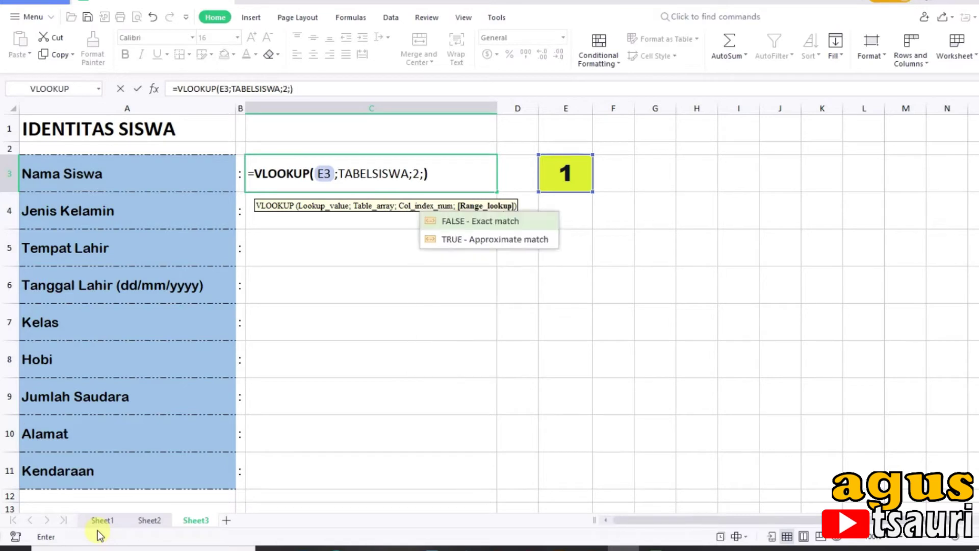
{"action": "type", "text": "FLAS"}
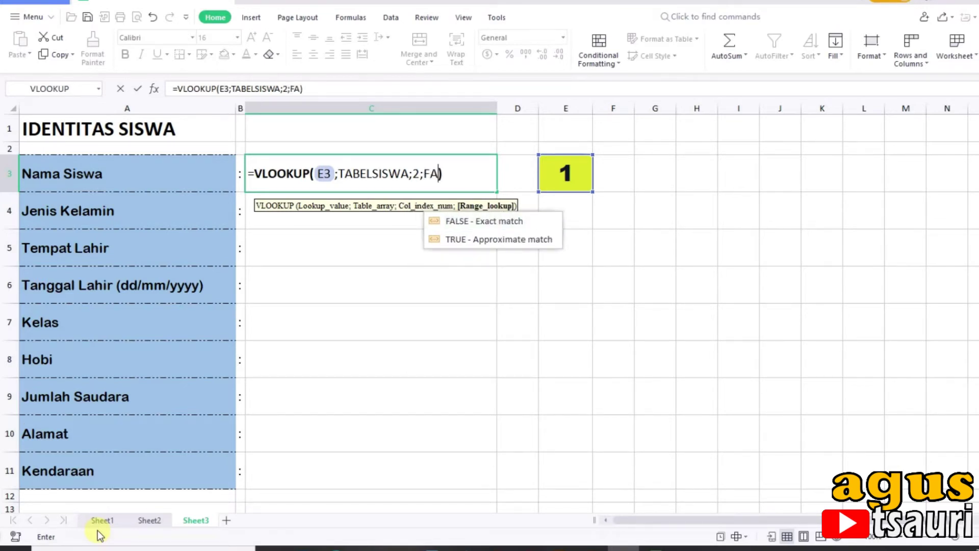
{"action": "key", "text": "Return"}
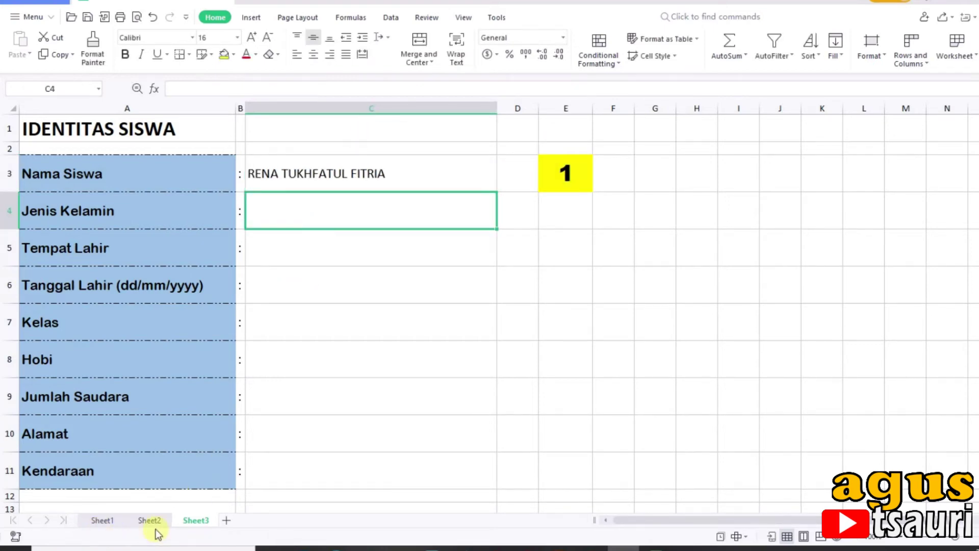
{"action": "left_click", "coordinate": [102, 519]}
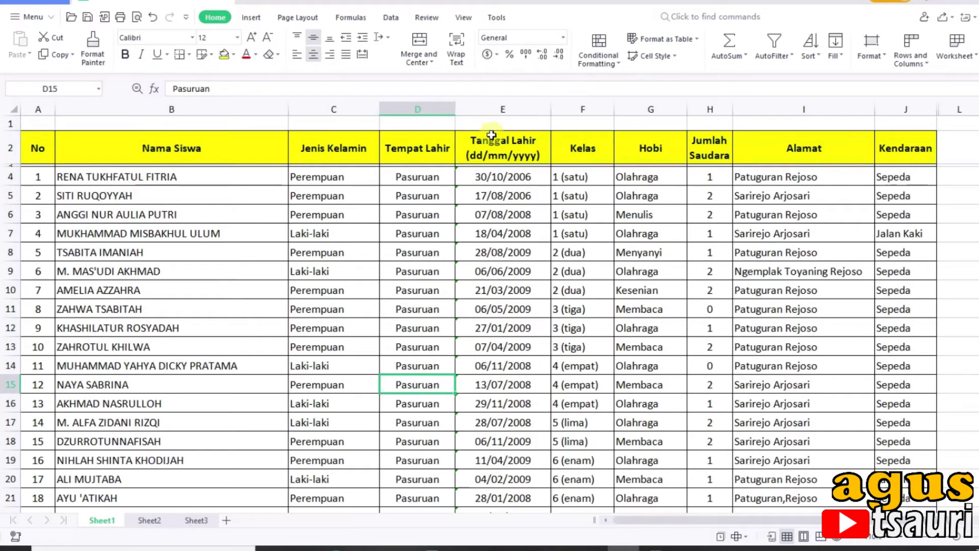
Step: Back on Sheet3, change C3's VLOOKUP to use $E$3 and copy it down to C11
{"action": "left_click", "coordinate": [194, 520]}
{"action": "left_click", "coordinate": [347, 168]}
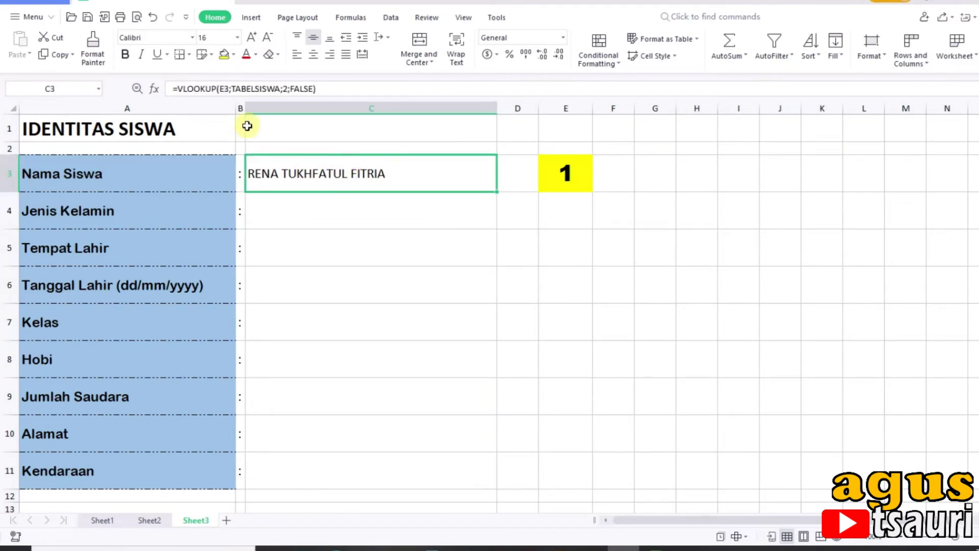
{"action": "left_click", "coordinate": [226, 89]}
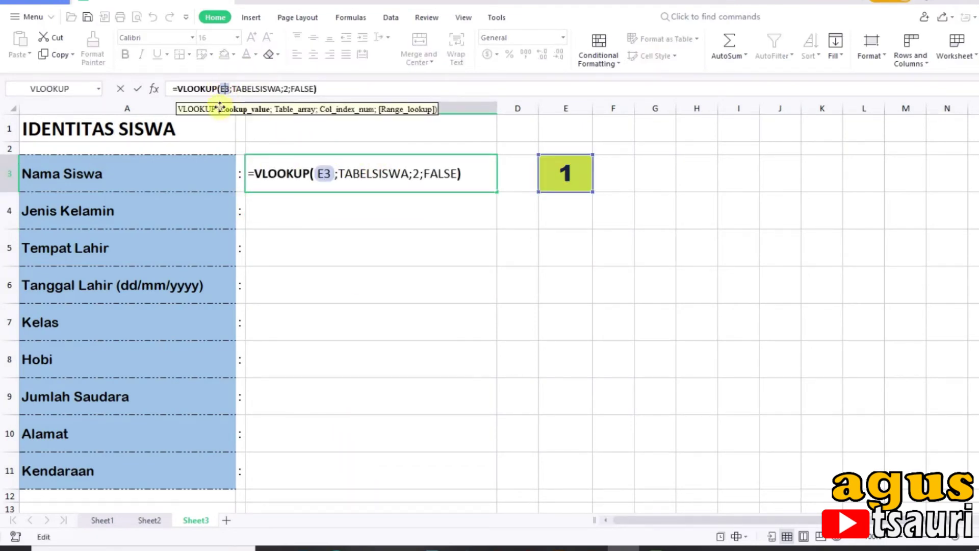
{"action": "key", "text": "F4"}
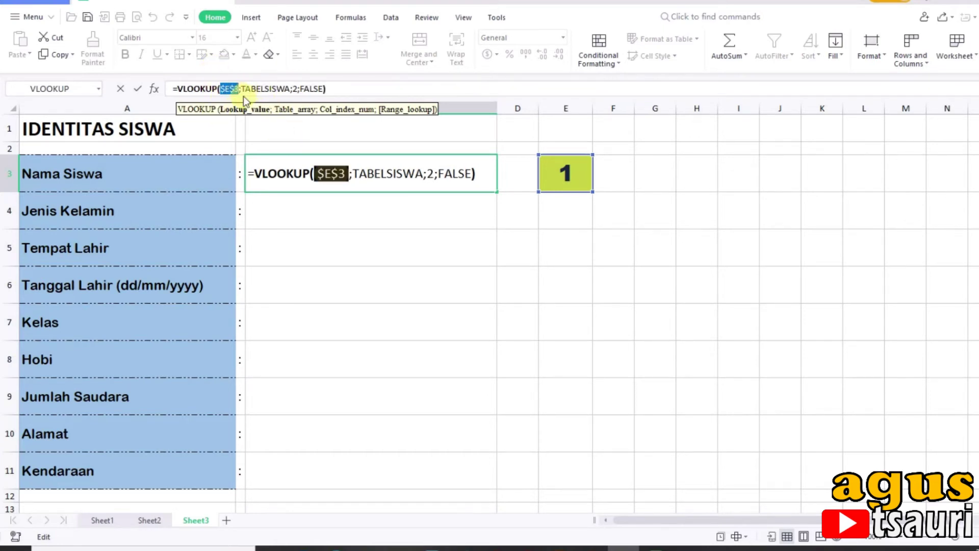
{"action": "key", "text": "Return"}
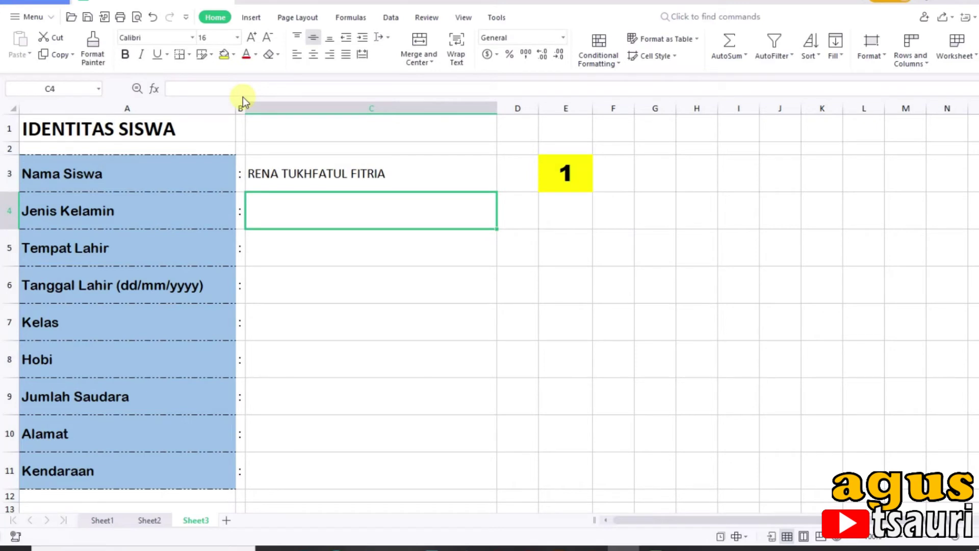
{"action": "left_click", "coordinate": [336, 164]}
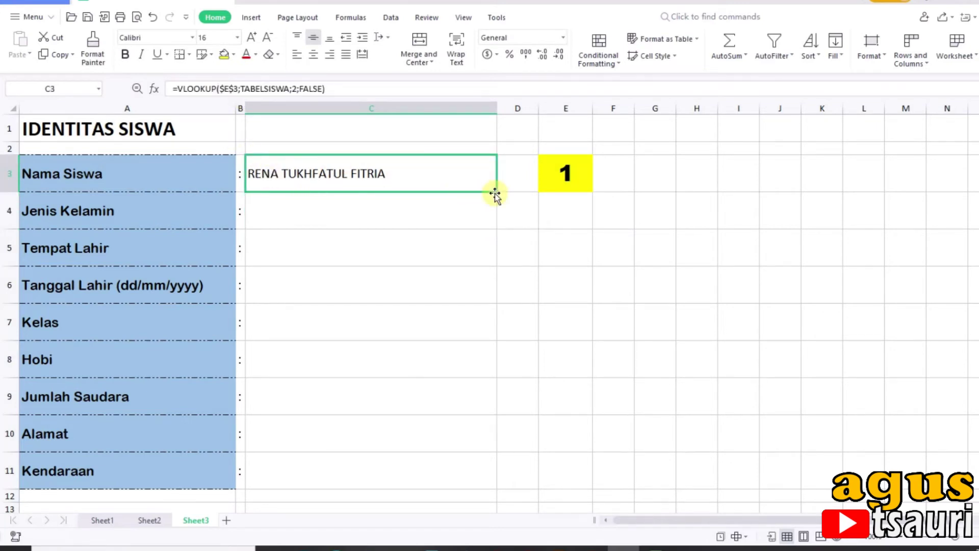
{"action": "left_click_drag", "start_coordinate": [495, 193], "coordinate": [463, 475]}
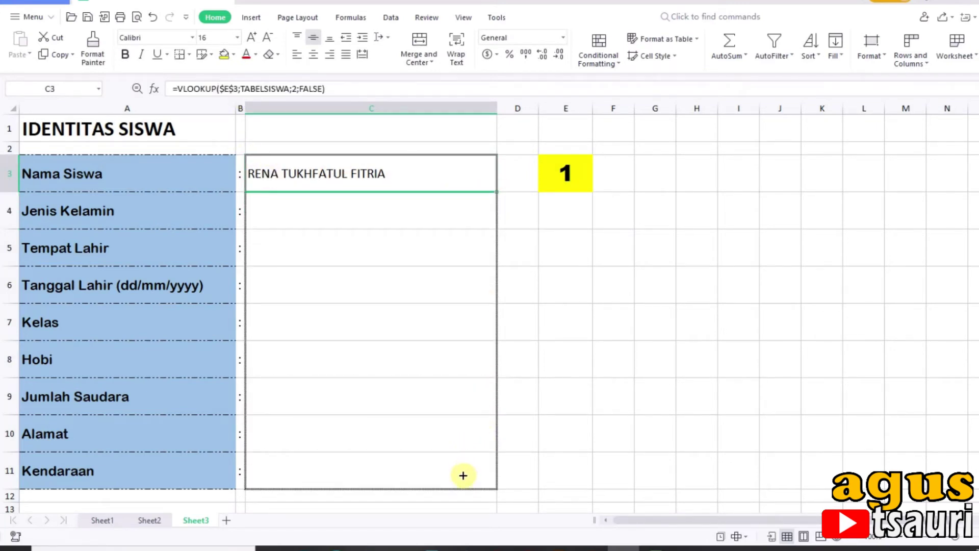
Step: Give C3:C11 a light grey fill with dash-dot top, inner and bottom borders
{"action": "left_click", "coordinate": [234, 54]}
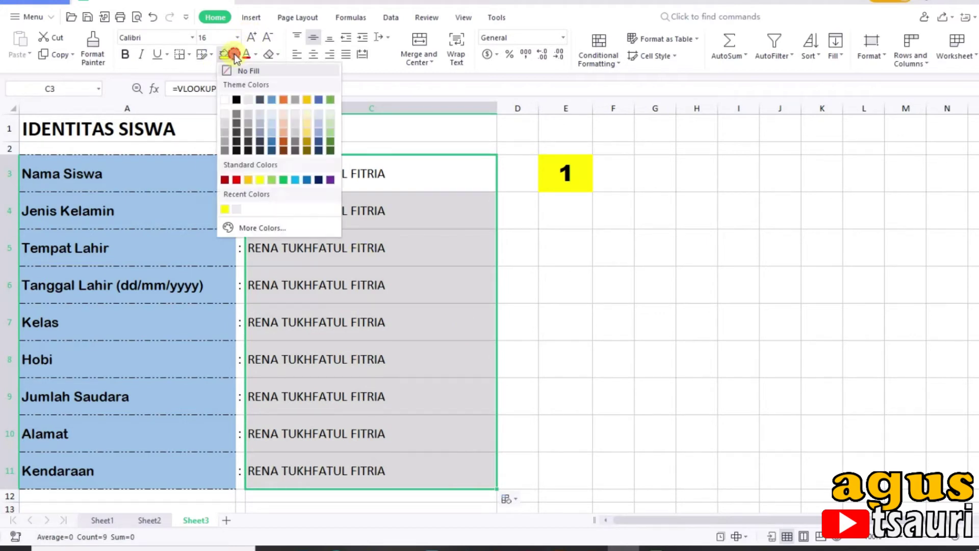
{"action": "left_click", "coordinate": [223, 115]}
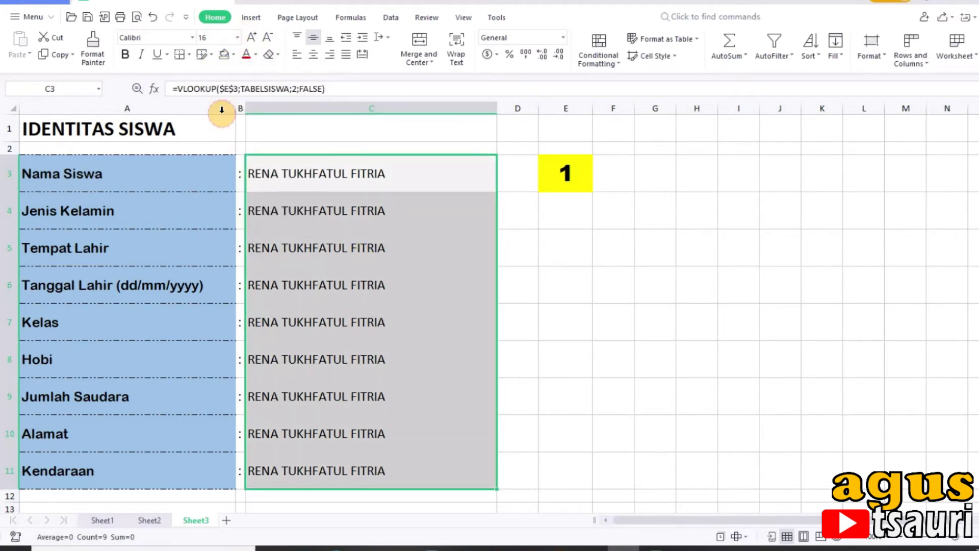
{"action": "left_click", "coordinate": [189, 54]}
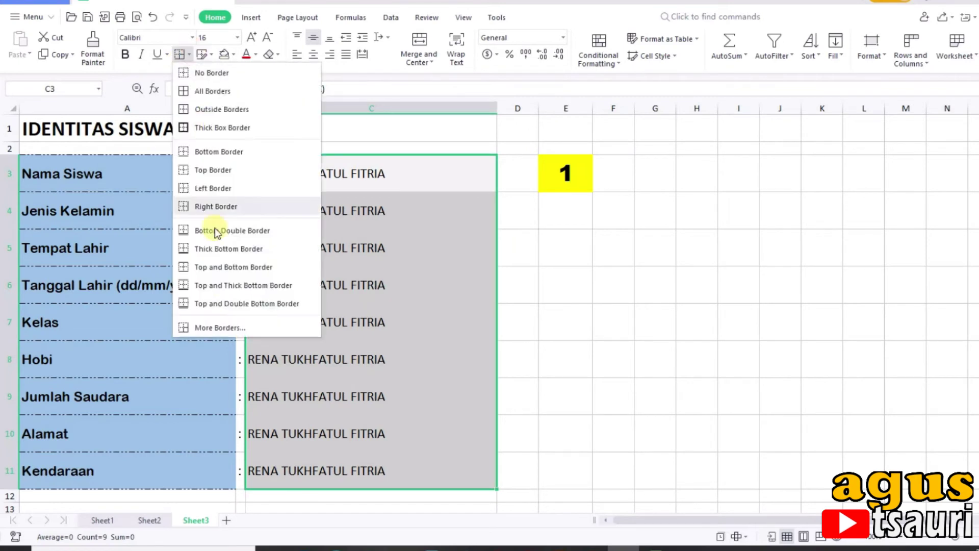
{"action": "left_click", "coordinate": [231, 327]}
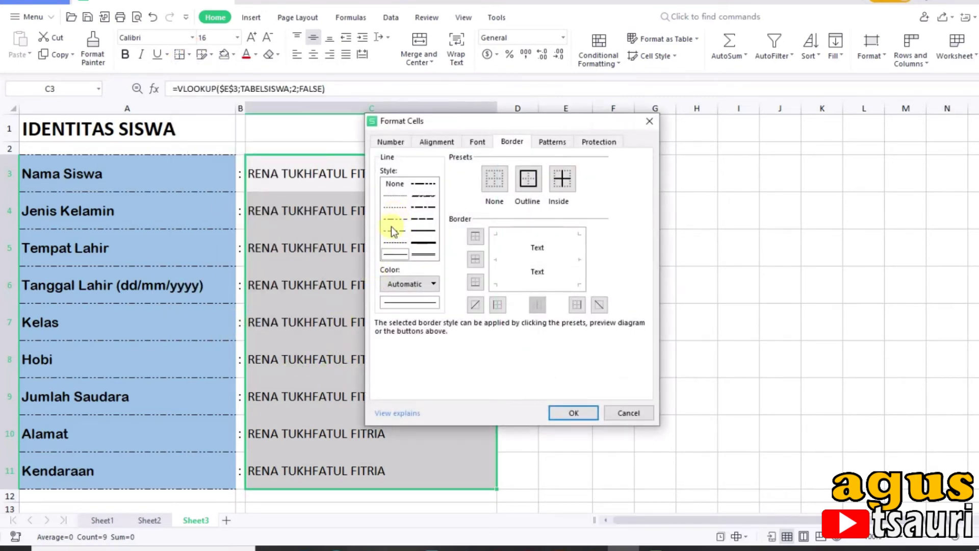
{"action": "left_click", "coordinate": [393, 218]}
{"action": "left_click", "coordinate": [529, 237]}
{"action": "left_click", "coordinate": [528, 261]}
{"action": "left_click", "coordinate": [534, 284]}
{"action": "left_click", "coordinate": [569, 414]}
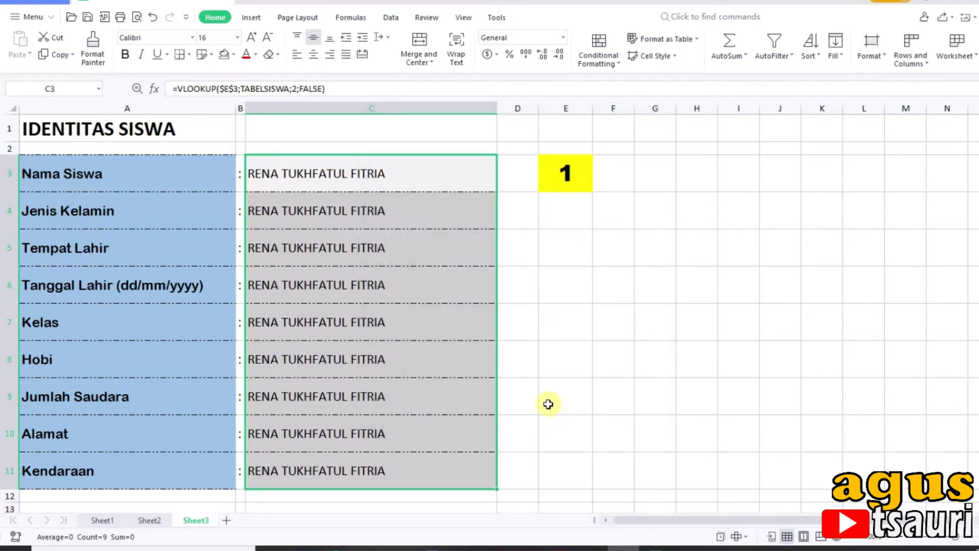
Step: Set the lookup column numbers in C4–C7 to 3, 4, 5 and 6 for gender, birthplace, birth date and class
{"action": "left_click", "coordinate": [403, 220]}
{"action": "double_click", "coordinate": [403, 220]}
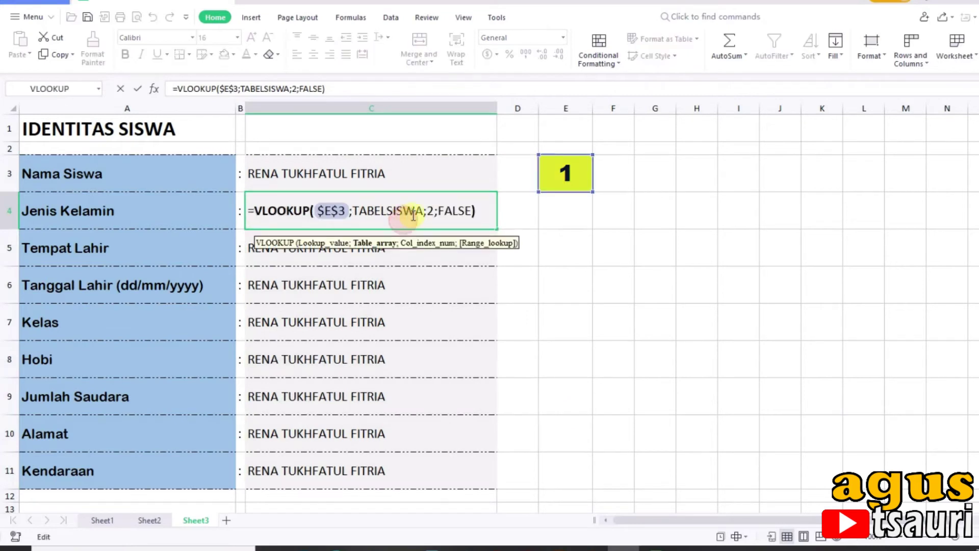
{"action": "left_click", "coordinate": [428, 211]}
{"action": "double_click", "coordinate": [430, 212]}
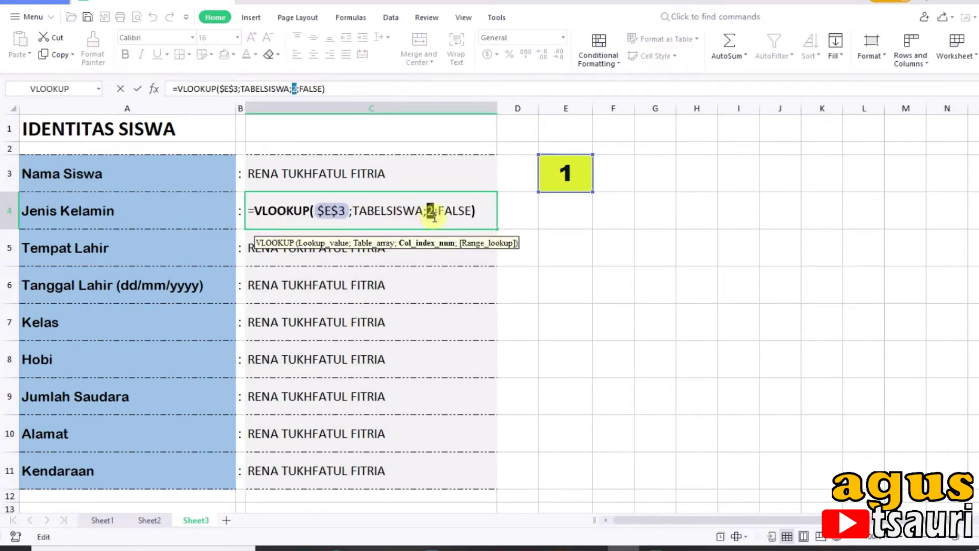
{"action": "type", "text": "3"}
{"action": "key", "text": "Return"}
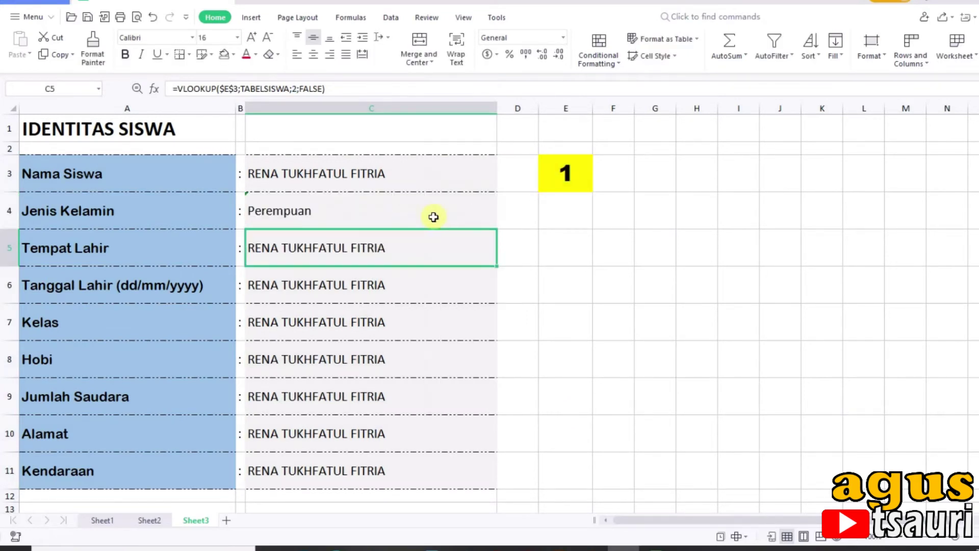
{"action": "double_click", "coordinate": [427, 247]}
{"action": "double_click", "coordinate": [431, 246]}
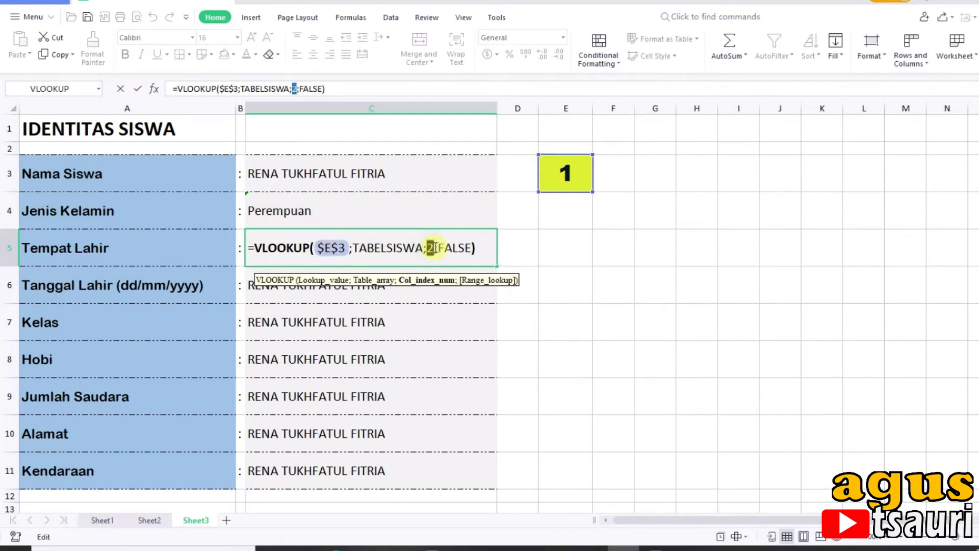
{"action": "type", "text": "4"}
{"action": "key", "text": "Return"}
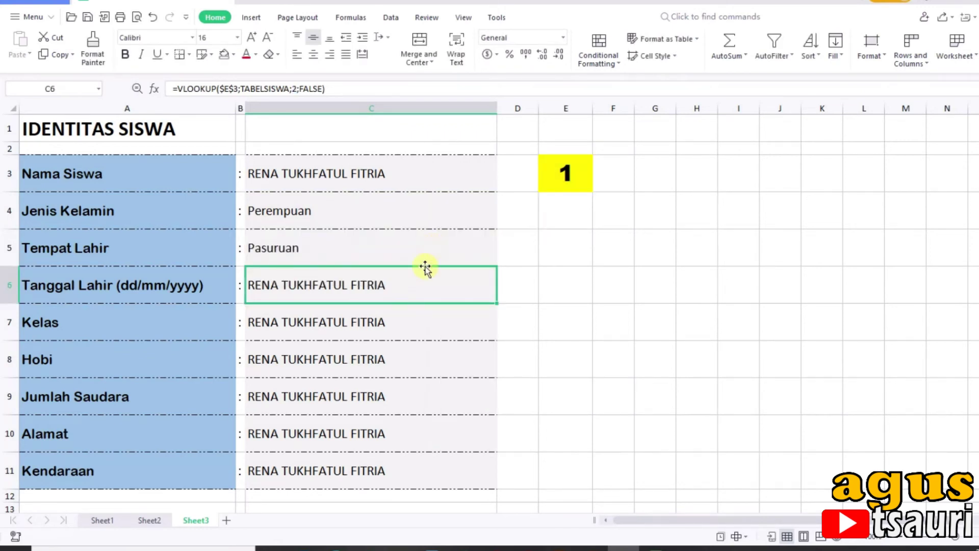
{"action": "double_click", "coordinate": [430, 289]}
{"action": "double_click", "coordinate": [435, 284]}
{"action": "type", "text": "5"}
{"action": "key", "text": "Return"}
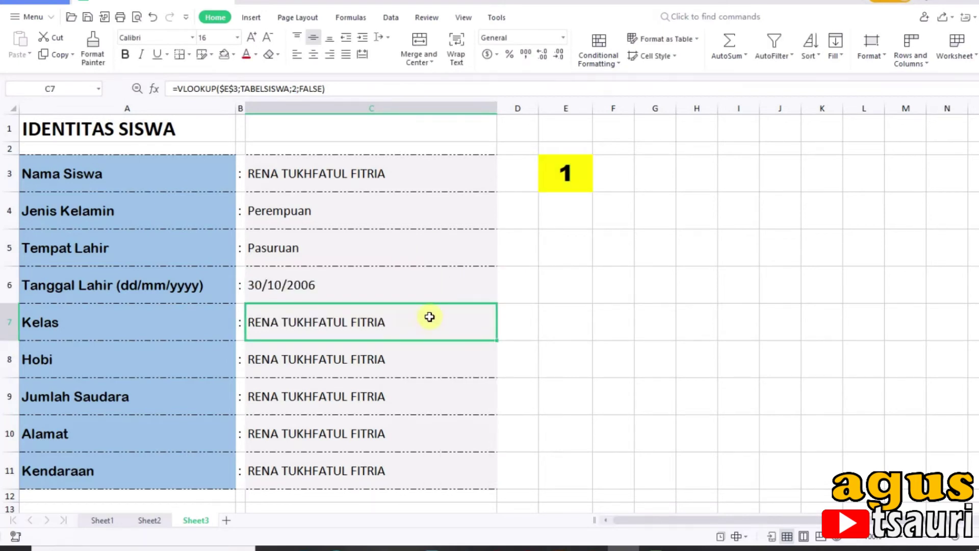
{"action": "double_click", "coordinate": [429, 317]}
{"action": "double_click", "coordinate": [432, 322]}
{"action": "type", "text": "6"}
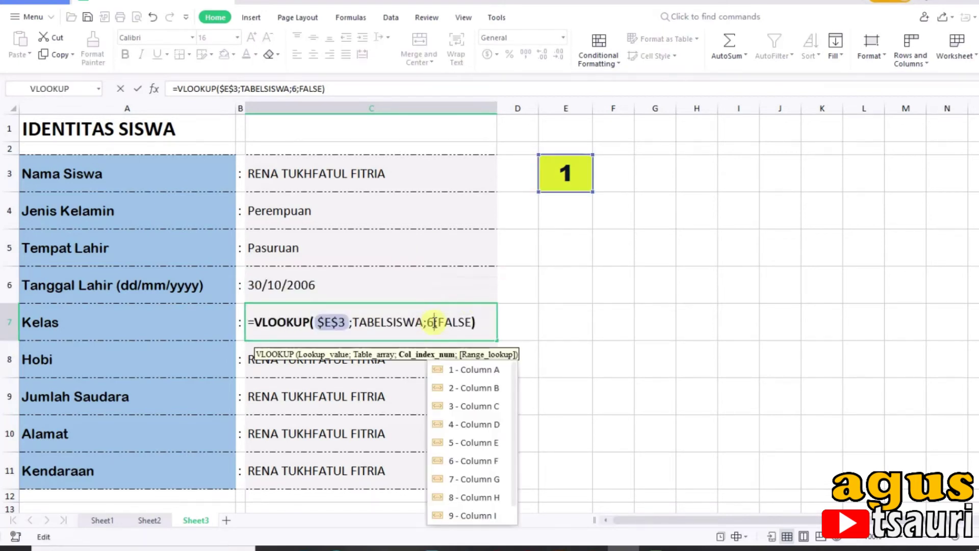
{"action": "key", "text": "Return"}
Step: Set the lookup column numbers in C8–C11 to 7, 8, 9 and 10 for hobby, siblings, address and vehicle
{"action": "double_click", "coordinate": [421, 362]}
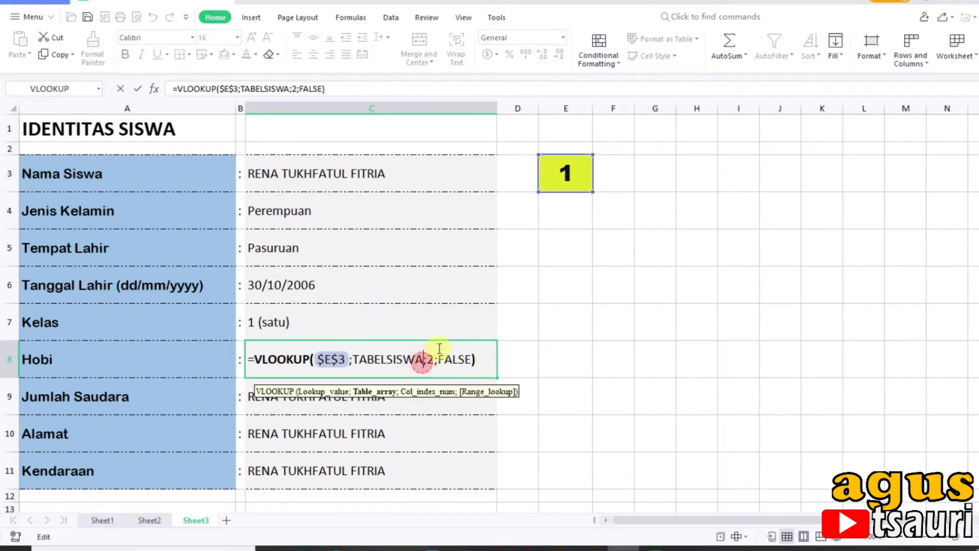
{"action": "double_click", "coordinate": [431, 360]}
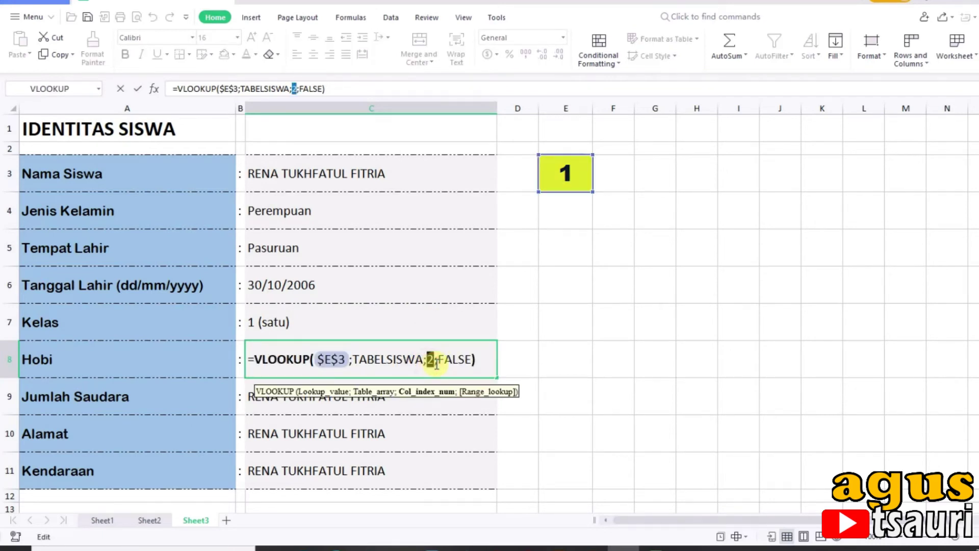
{"action": "type", "text": "7"}
{"action": "key", "text": "Return"}
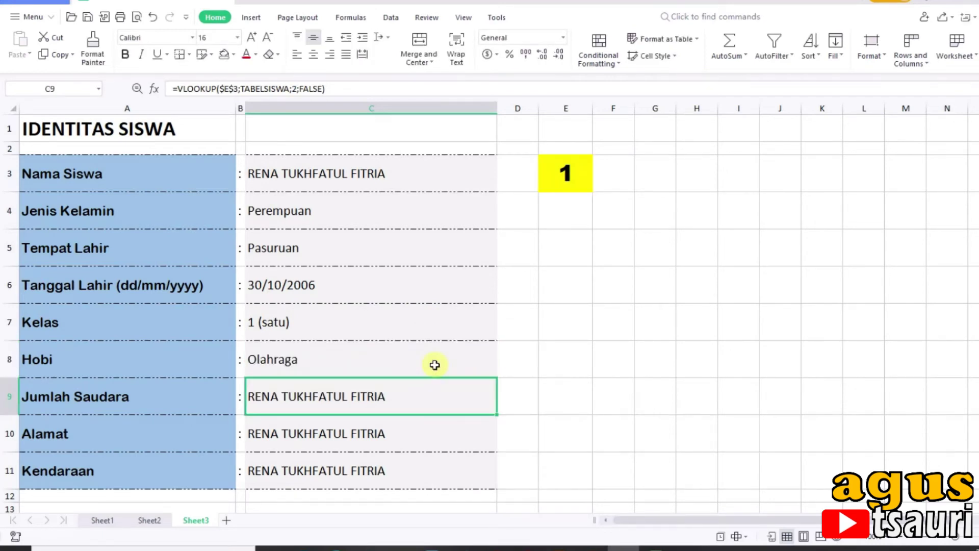
{"action": "double_click", "coordinate": [424, 392]}
{"action": "double_click", "coordinate": [431, 396]}
{"action": "type", "text": "8"}
{"action": "key", "text": "Return"}
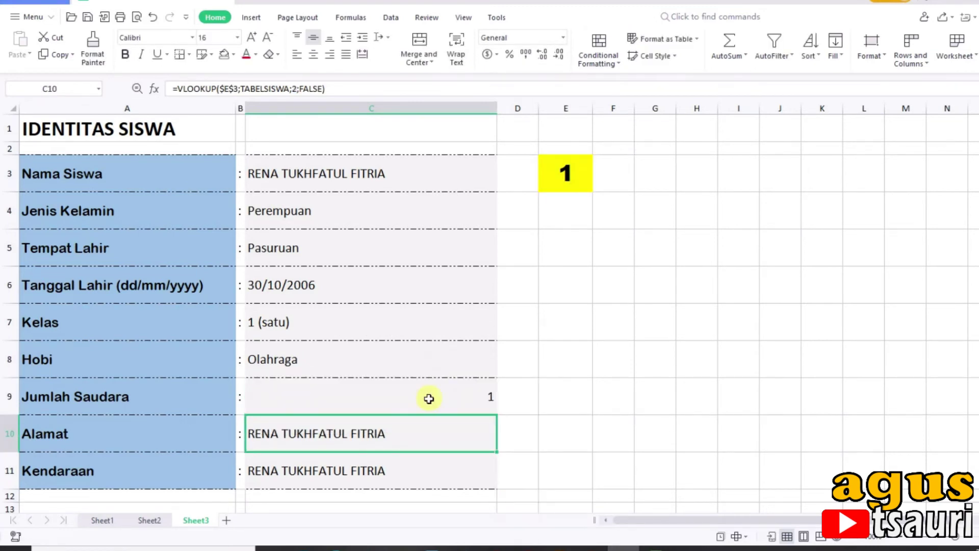
{"action": "left_click", "coordinate": [420, 429]}
{"action": "double_click", "coordinate": [423, 432]}
{"action": "double_click", "coordinate": [431, 433]}
{"action": "type", "text": "9;FALSE)"}
{"action": "key", "text": "Return"}
{"action": "double_click", "coordinate": [416, 466]}
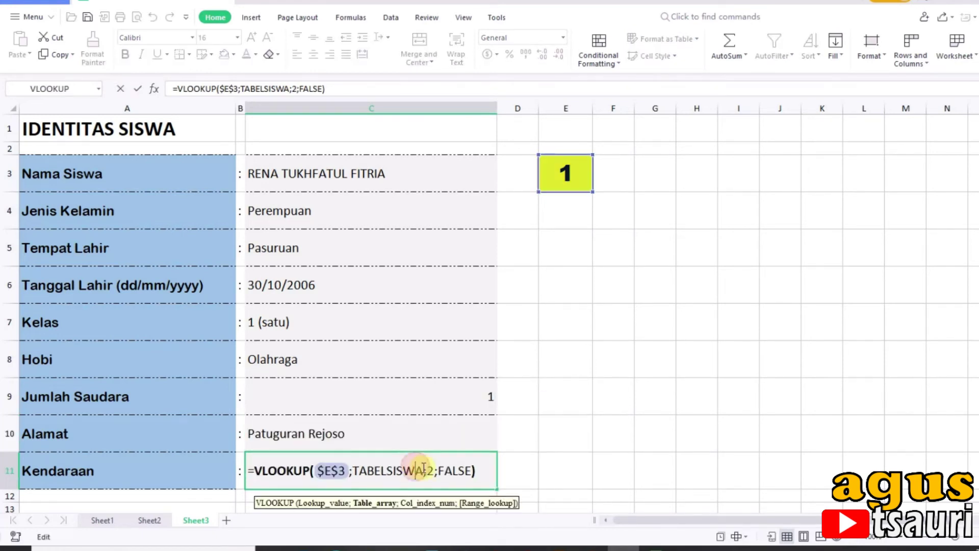
{"action": "double_click", "coordinate": [433, 469]}
{"action": "type", "text": "10"}
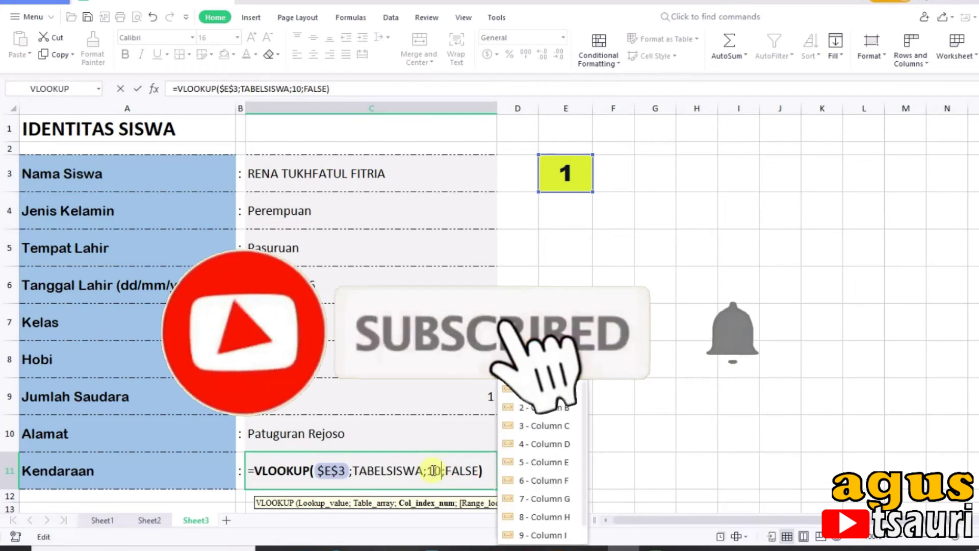
{"action": "key", "text": "Return"}
{"action": "mouse_move", "coordinate": [439, 166]}
{"action": "left_mouse_down"}
{"action": "mouse_move", "coordinate": [371, 372]}
{"action": "mouse_move", "coordinate": [370, 459]}
{"action": "left_mouse_up"}
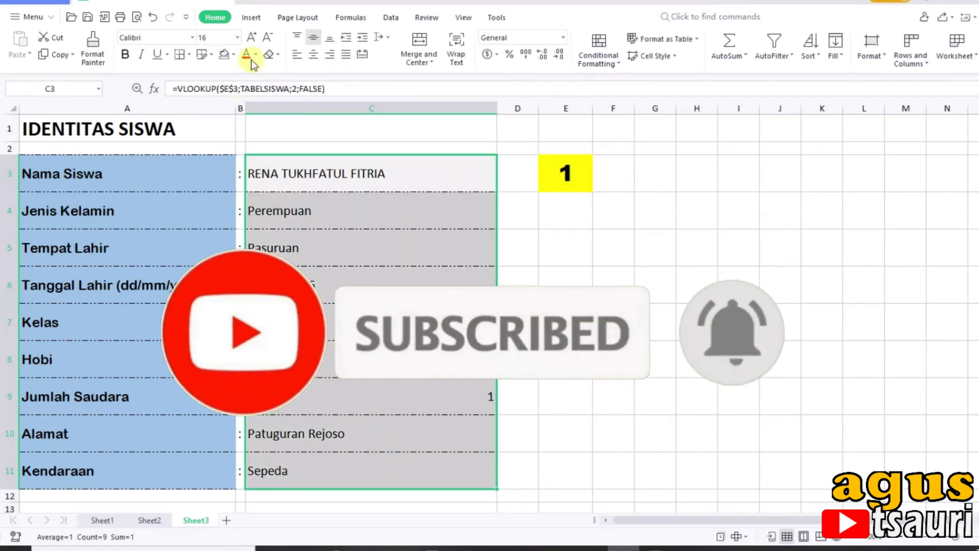
Step: Left-align the Jumlah Saudara value in C9 and enter key number 2 in E3
{"action": "left_click", "coordinate": [300, 57]}
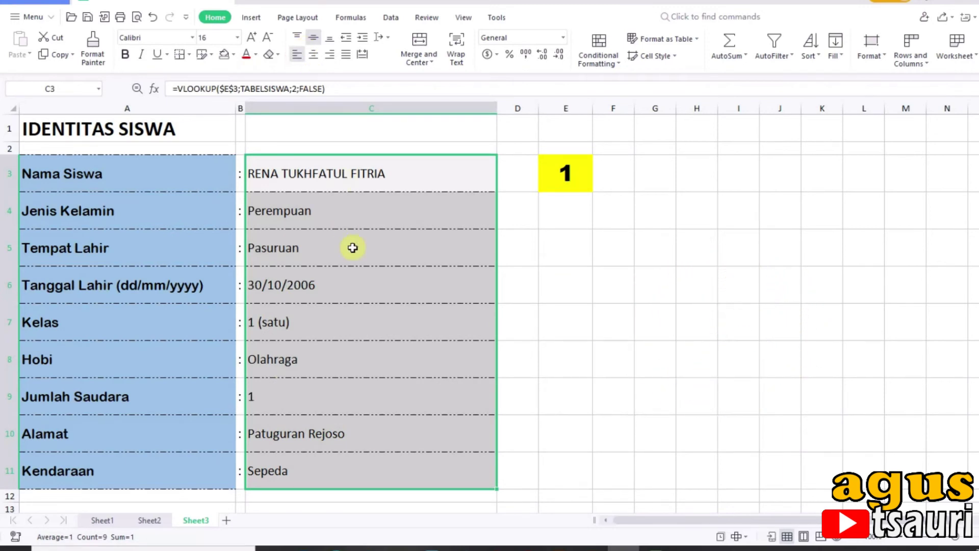
{"action": "left_click", "coordinate": [351, 246]}
{"action": "left_click", "coordinate": [585, 176]}
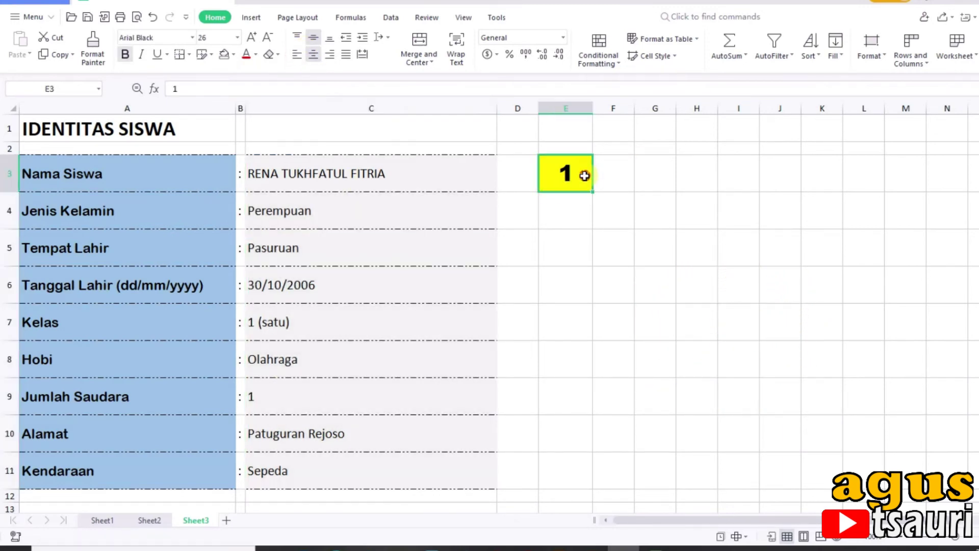
{"action": "type", "text": "2"}
{"action": "key", "text": "Return"}
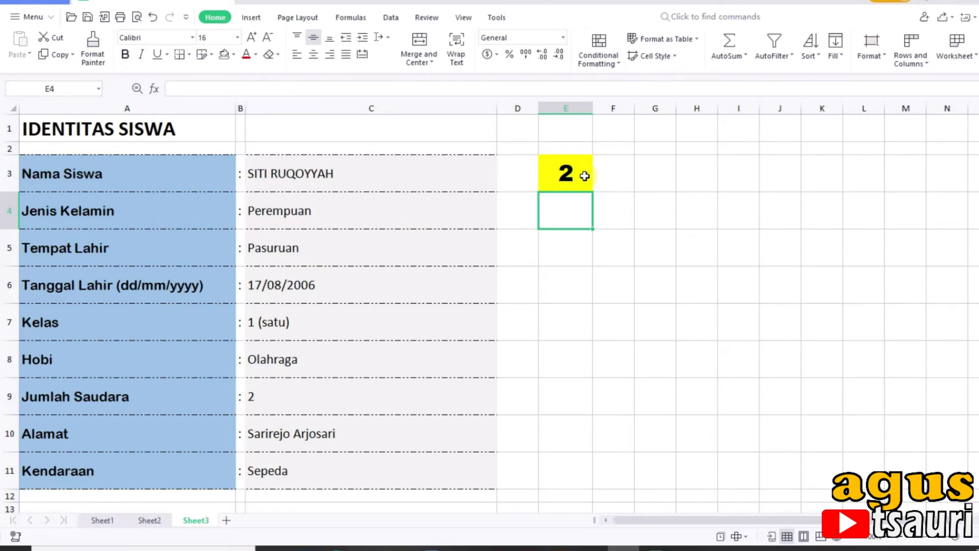
Step: Enter key numbers 3, 4 and 5 in E3 to check the card updates
{"action": "left_click", "coordinate": [585, 176]}
{"action": "type", "text": "3"}
{"action": "key", "text": "Return"}
{"action": "left_click", "coordinate": [584, 176]}
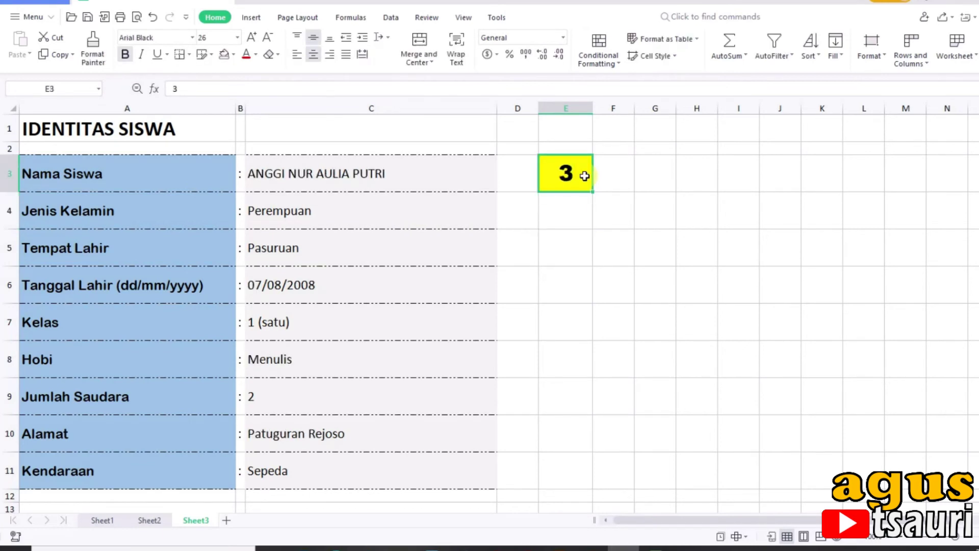
{"action": "type", "text": "4"}
{"action": "key", "text": "Return"}
{"action": "left_click", "coordinate": [585, 176]}
{"action": "type", "text": "5"}
{"action": "key", "text": "Return"}
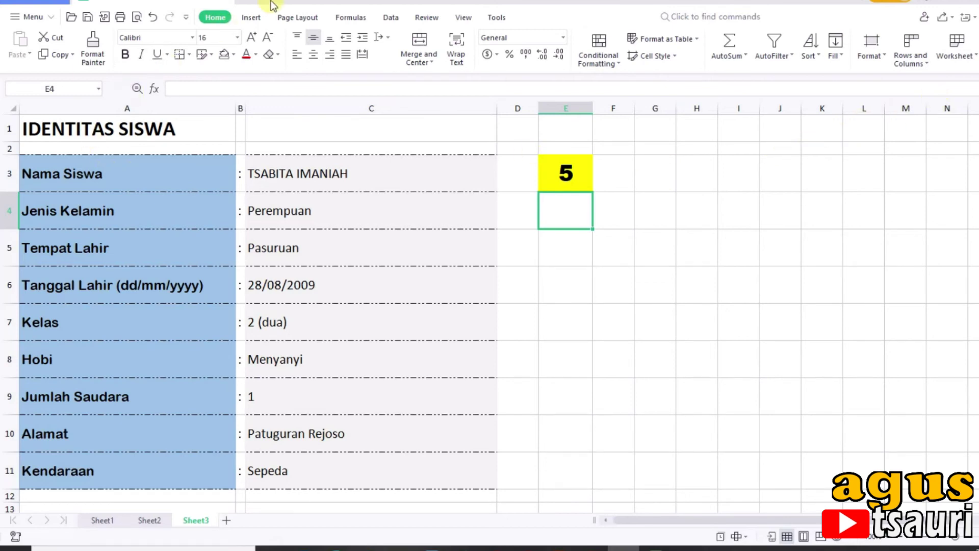
Step: Insert a spinner form control in column G beside the yellow key cell
{"action": "left_click", "coordinate": [253, 17]}
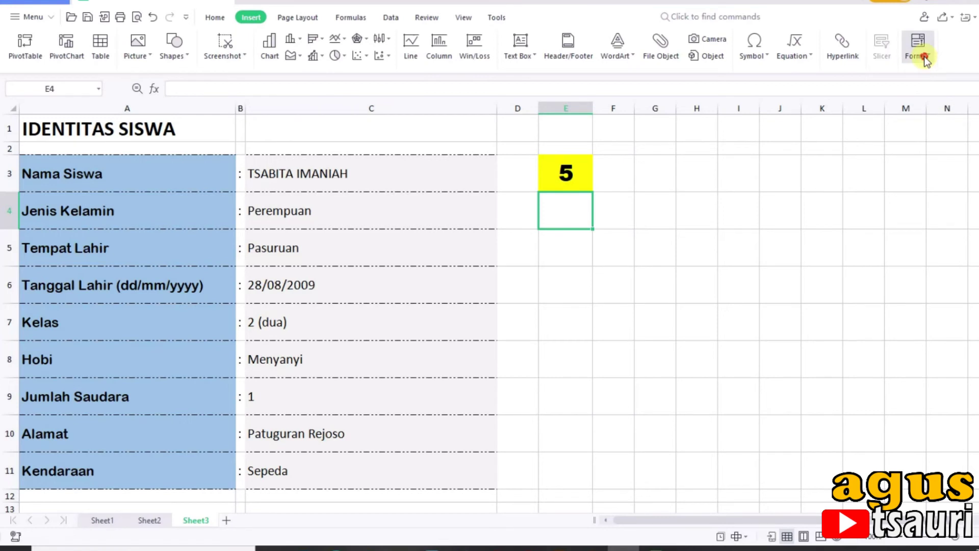
{"action": "left_click", "coordinate": [918, 46]}
{"action": "left_click", "coordinate": [939, 220]}
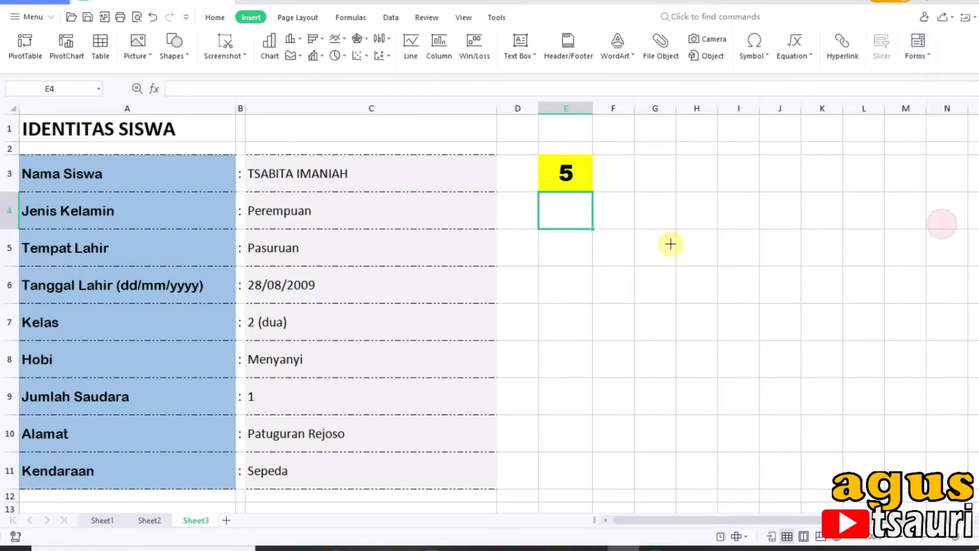
{"action": "left_click_drag", "start_coordinate": [633, 161], "coordinate": [676, 287]}
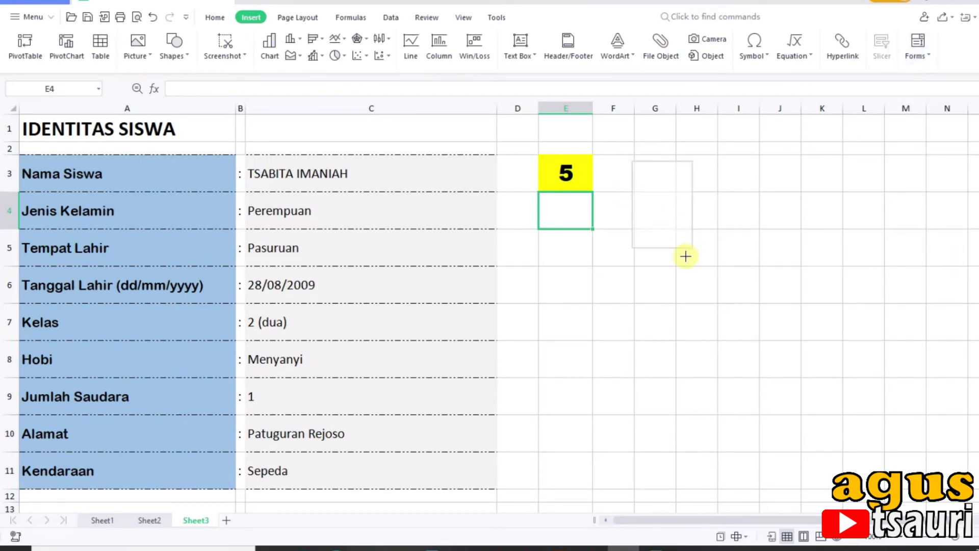
{"action": "left_click", "coordinate": [732, 246]}
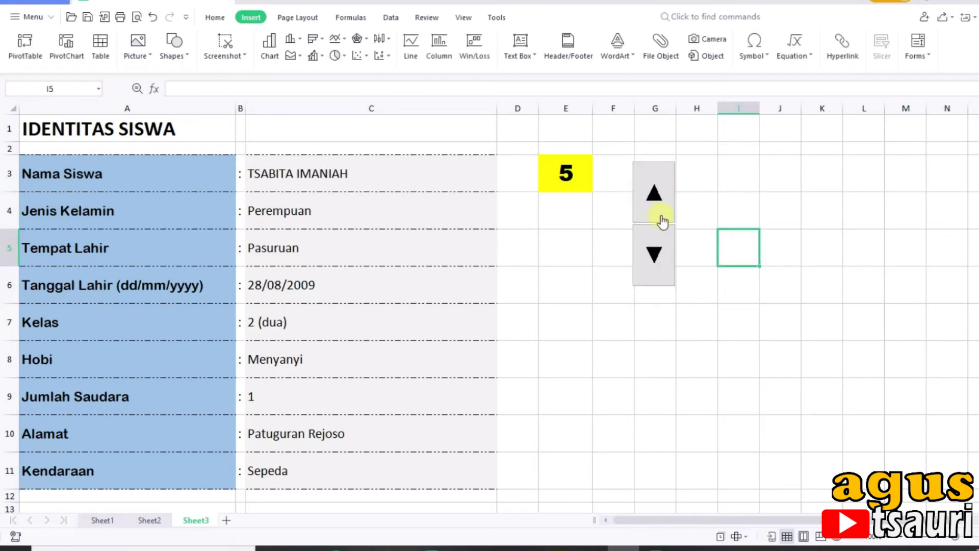
Step: Set the spinner's cell link to $E$3 in its control settings
{"action": "right_click", "coordinate": [661, 219]}
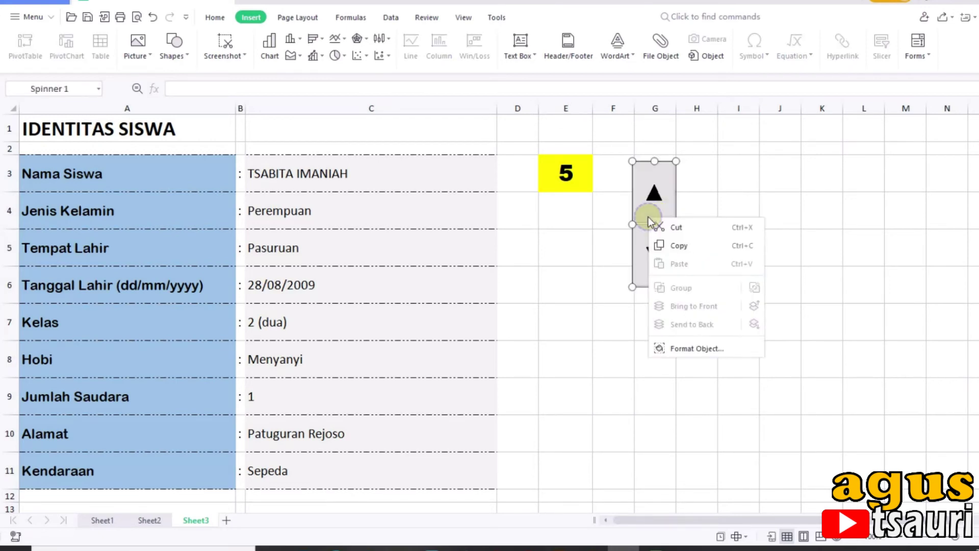
{"action": "left_click", "coordinate": [711, 354]}
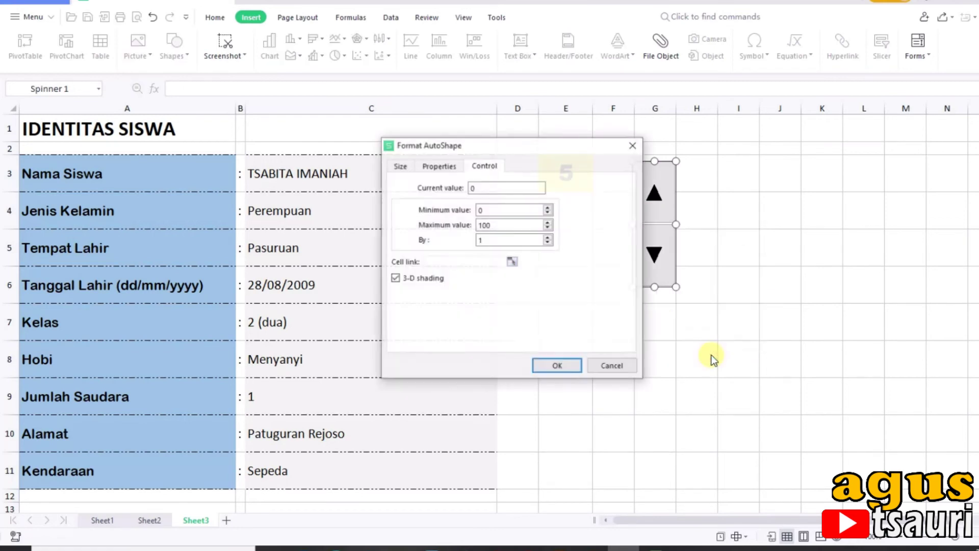
{"action": "left_click_drag", "start_coordinate": [498, 152], "coordinate": [340, 145]}
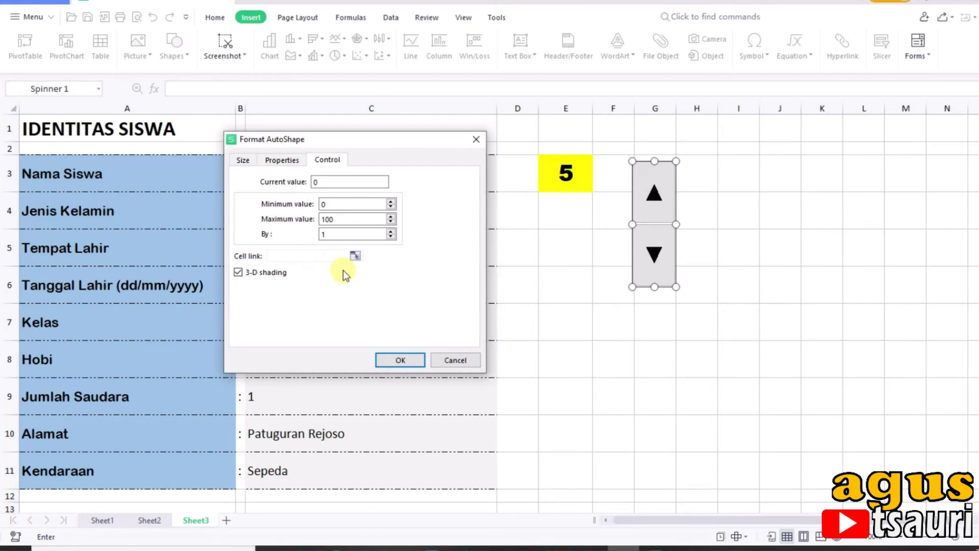
{"action": "left_click", "coordinate": [559, 174]}
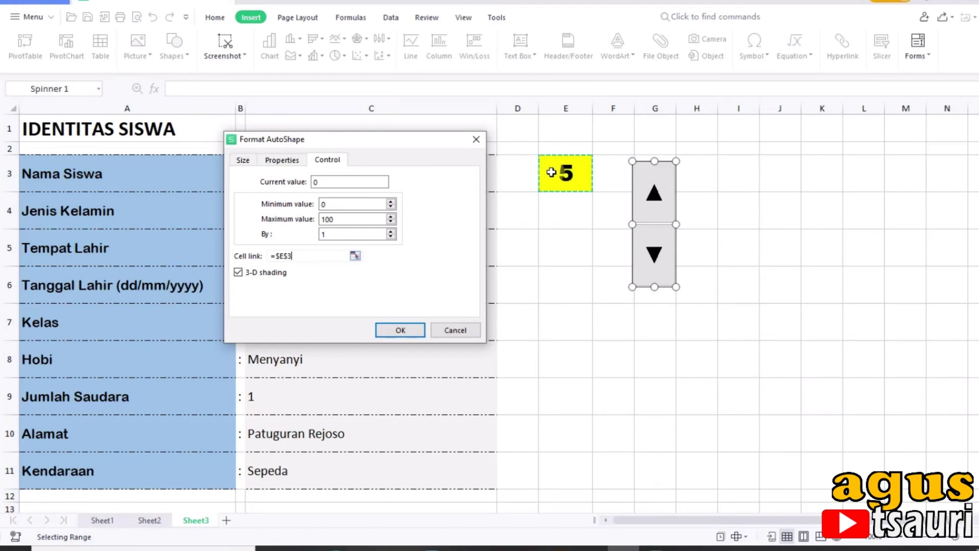
{"action": "left_click", "coordinate": [395, 329]}
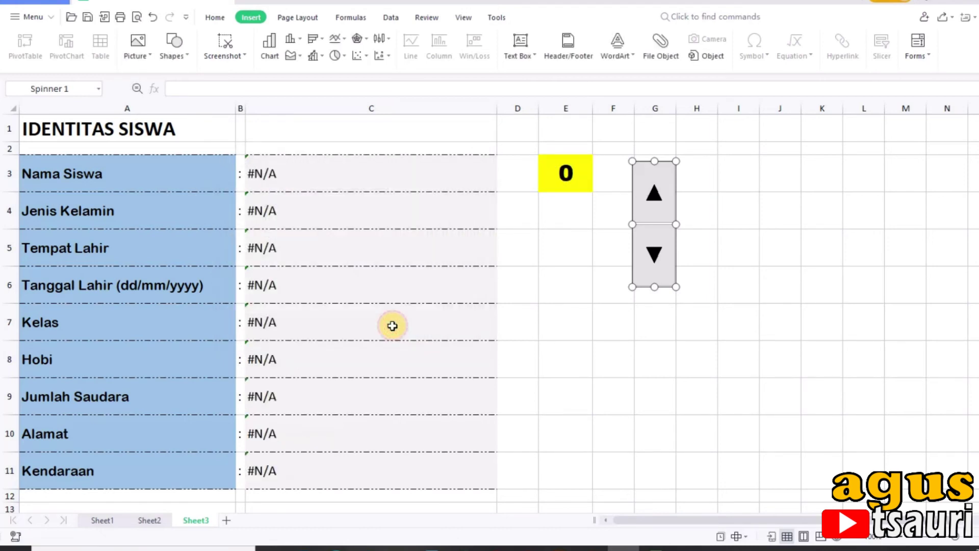
Step: Use the spinner to raise the key number from 0 to 5, then lower it to 3
{"action": "left_click", "coordinate": [634, 325]}
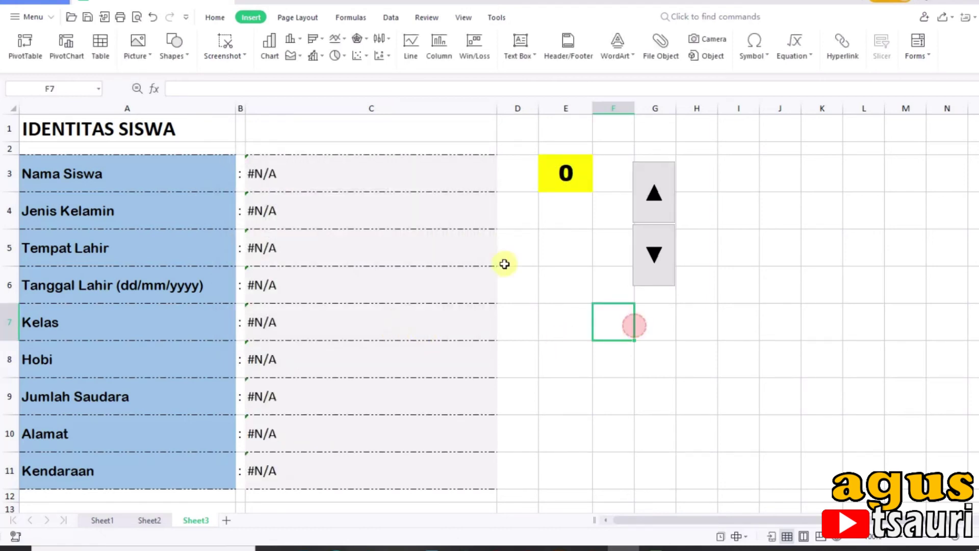
{"action": "left_click", "coordinate": [557, 182]}
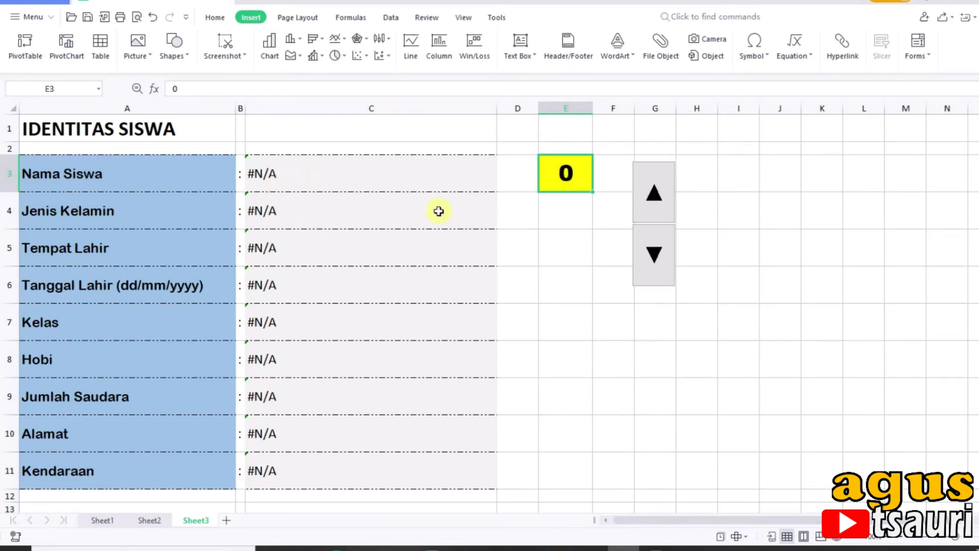
{"action": "left_click", "coordinate": [648, 205]}
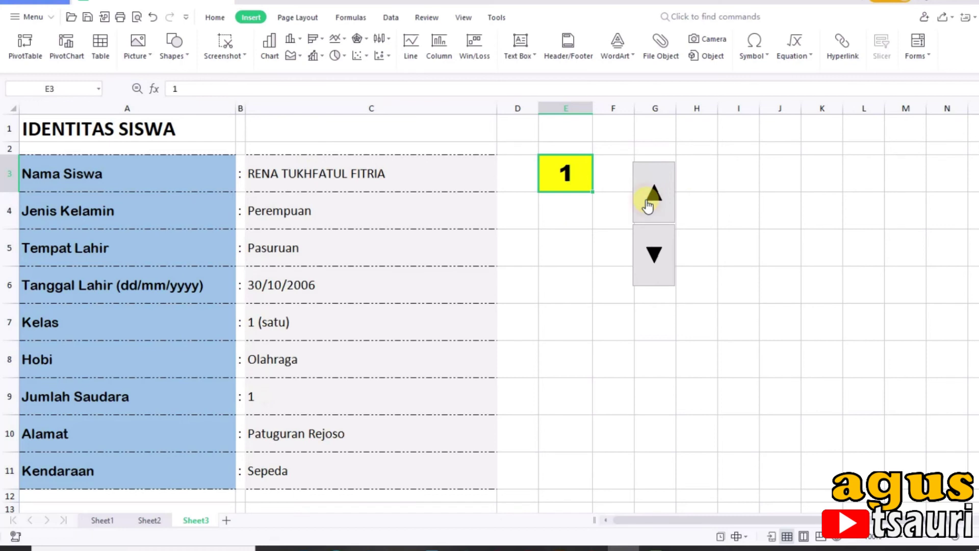
{"action": "left_click", "coordinate": [647, 205]}
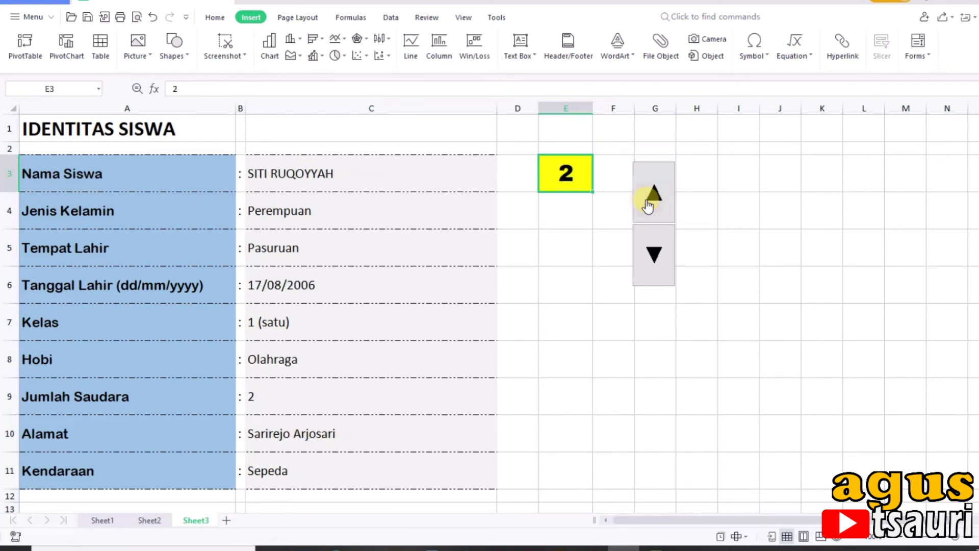
{"action": "left_click", "coordinate": [647, 206]}
{"action": "left_click", "coordinate": [648, 206]}
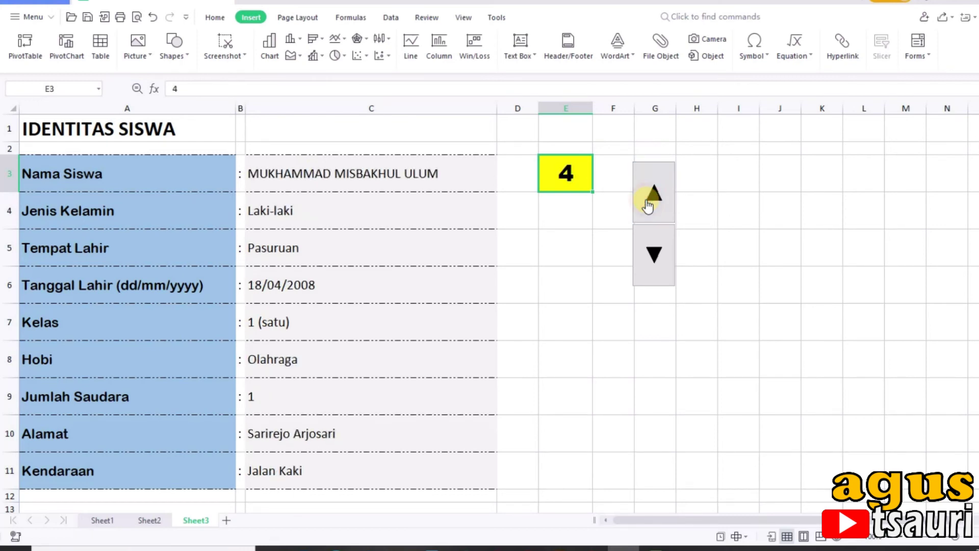
{"action": "left_click", "coordinate": [663, 200]}
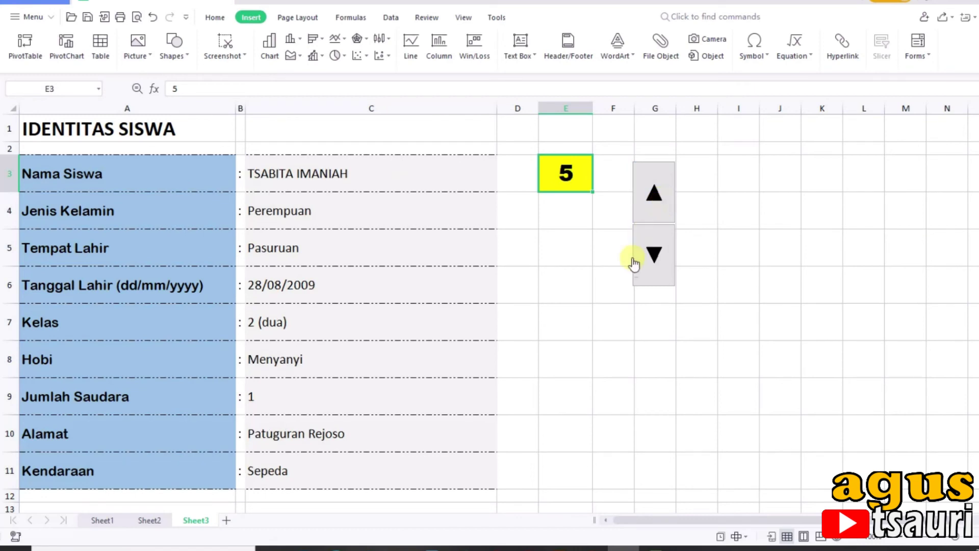
{"action": "left_click", "coordinate": [653, 255]}
{"action": "left_click", "coordinate": [654, 255]}
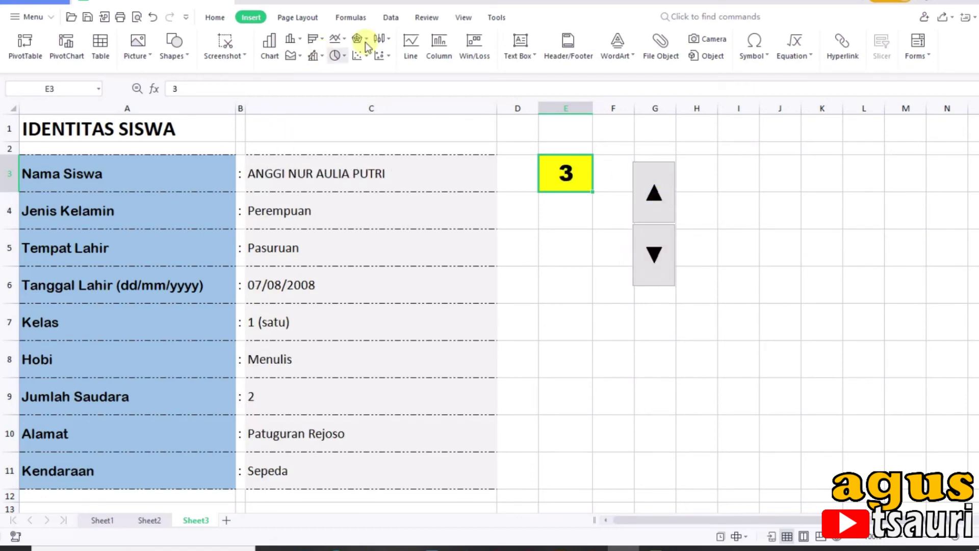
{"action": "left_click", "coordinate": [473, 21]}
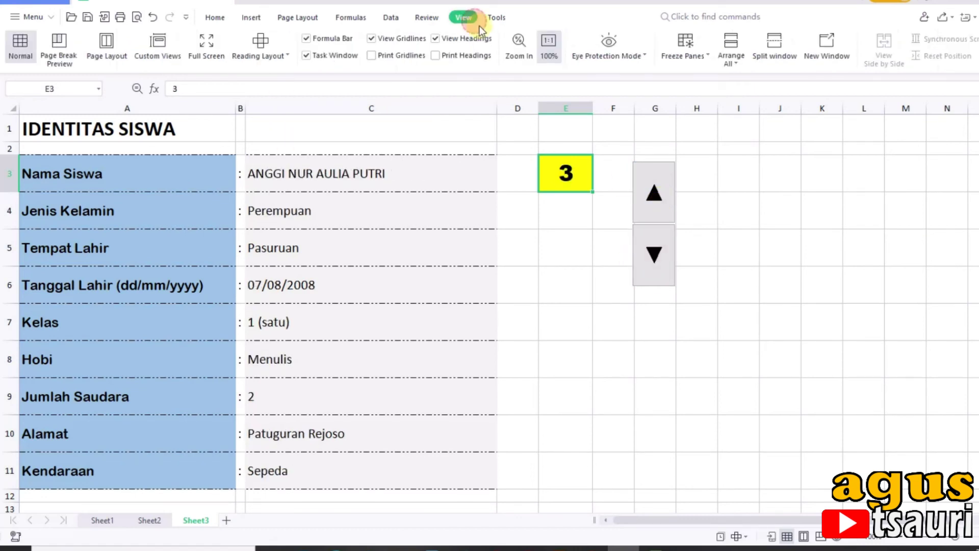
Step: Hide the gridlines, then step the key number down to 2 and back up to 5
{"action": "left_click", "coordinate": [371, 38]}
{"action": "left_click", "coordinate": [788, 290]}
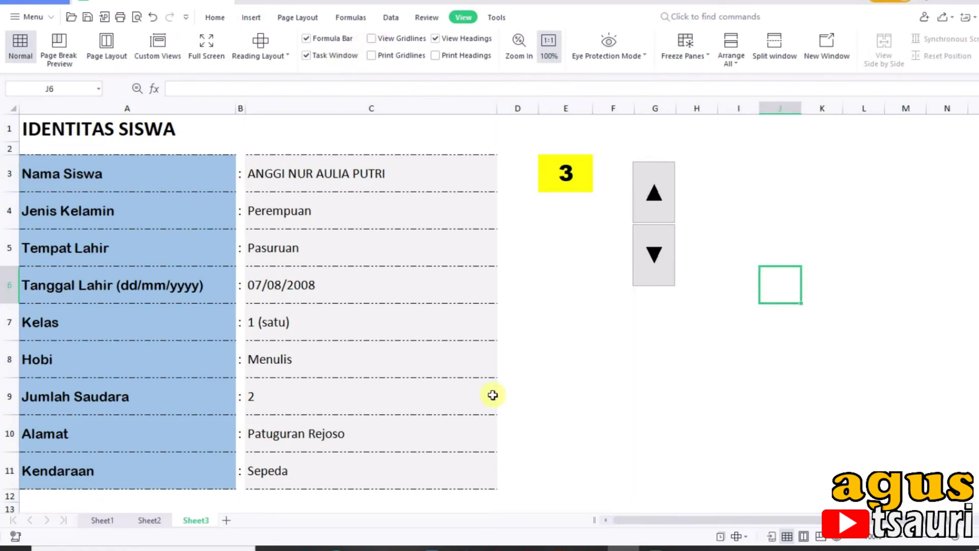
{"action": "left_click", "coordinate": [653, 250]}
{"action": "left_click", "coordinate": [649, 191]}
{"action": "left_click", "coordinate": [649, 191]}
{"action": "left_click", "coordinate": [649, 191]}
Step: Raise the key number with the spinner to 11, then lower it back to 10
{"action": "left_click", "coordinate": [649, 191]}
{"action": "left_click", "coordinate": [650, 192]}
{"action": "left_click", "coordinate": [649, 191]}
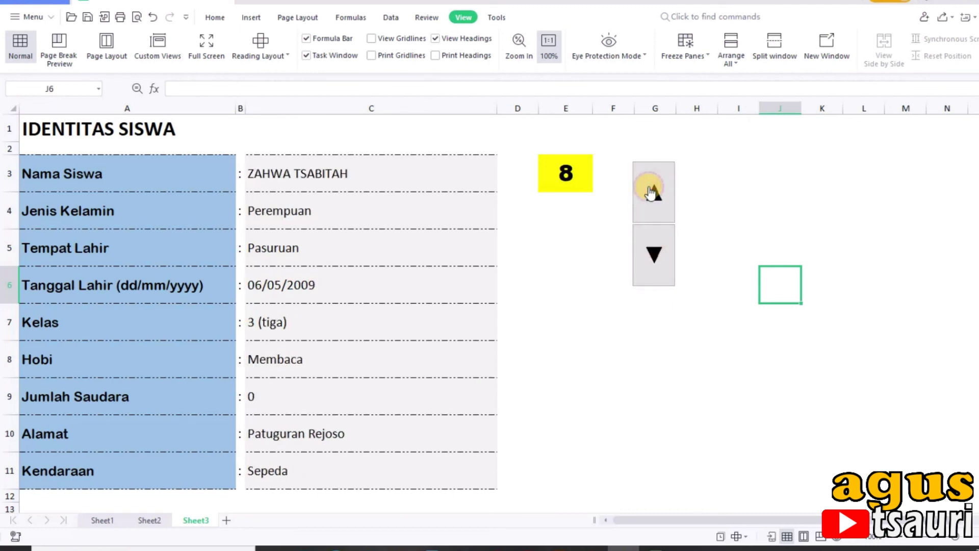
{"action": "left_click", "coordinate": [649, 192]}
{"action": "left_click", "coordinate": [649, 191]}
{"action": "left_click", "coordinate": [650, 193]}
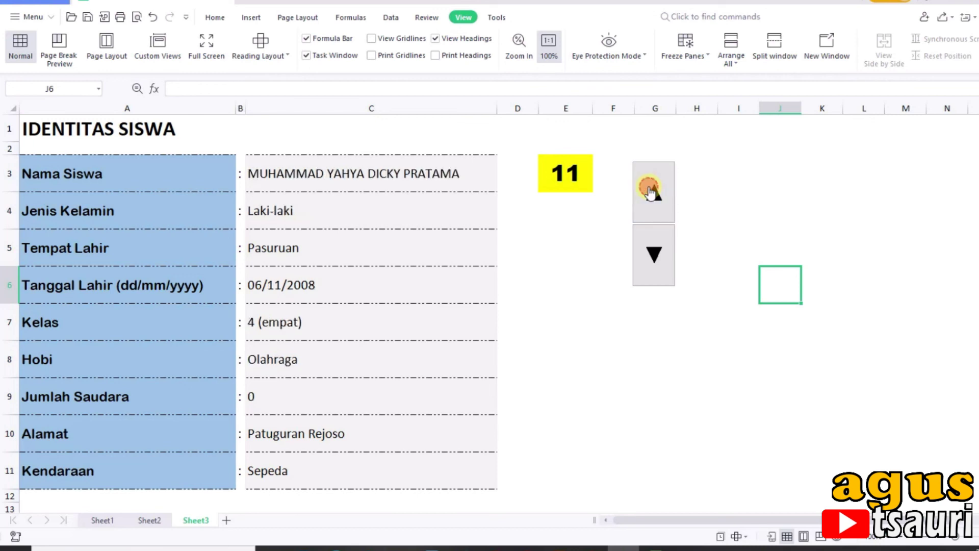
{"action": "left_click", "coordinate": [655, 269]}
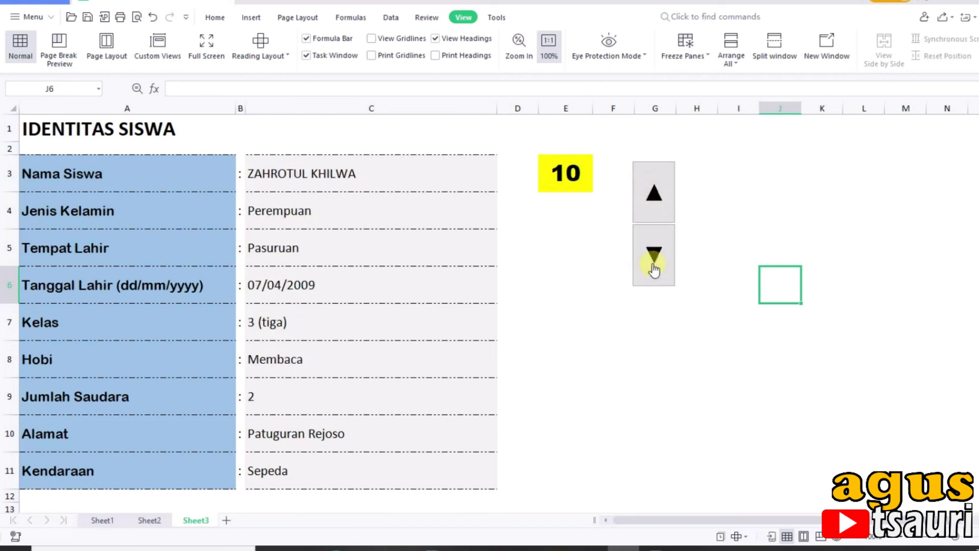